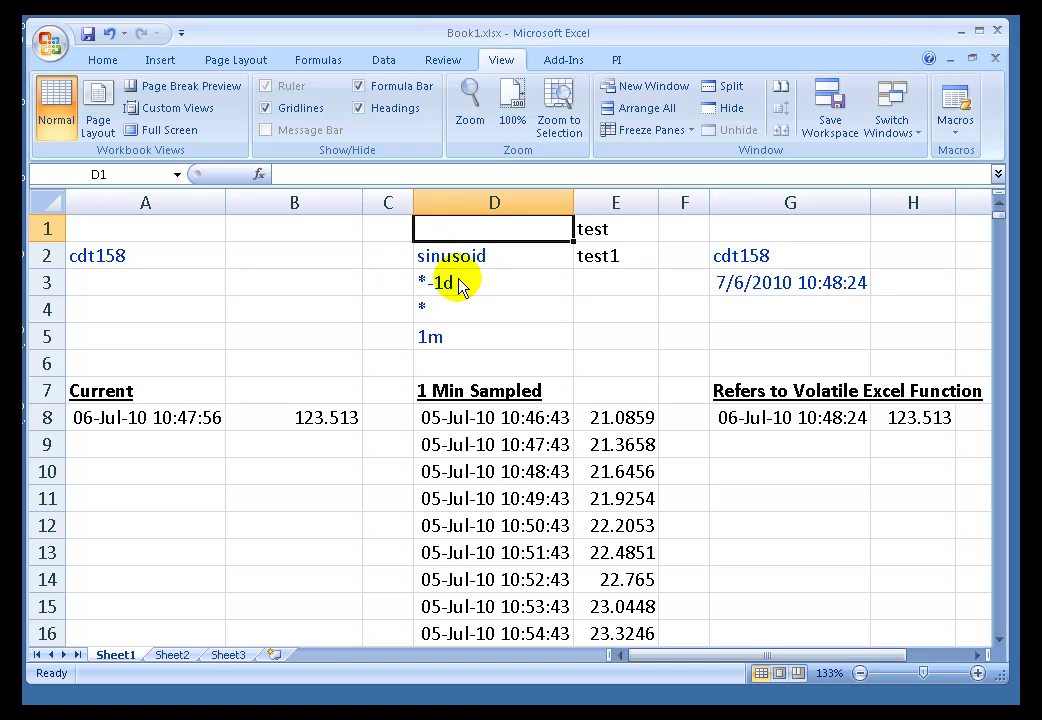
- Try *-1h and then *-2d as the sampled-data start time in D3
{"action": "left_click", "coordinate": [452, 281]}
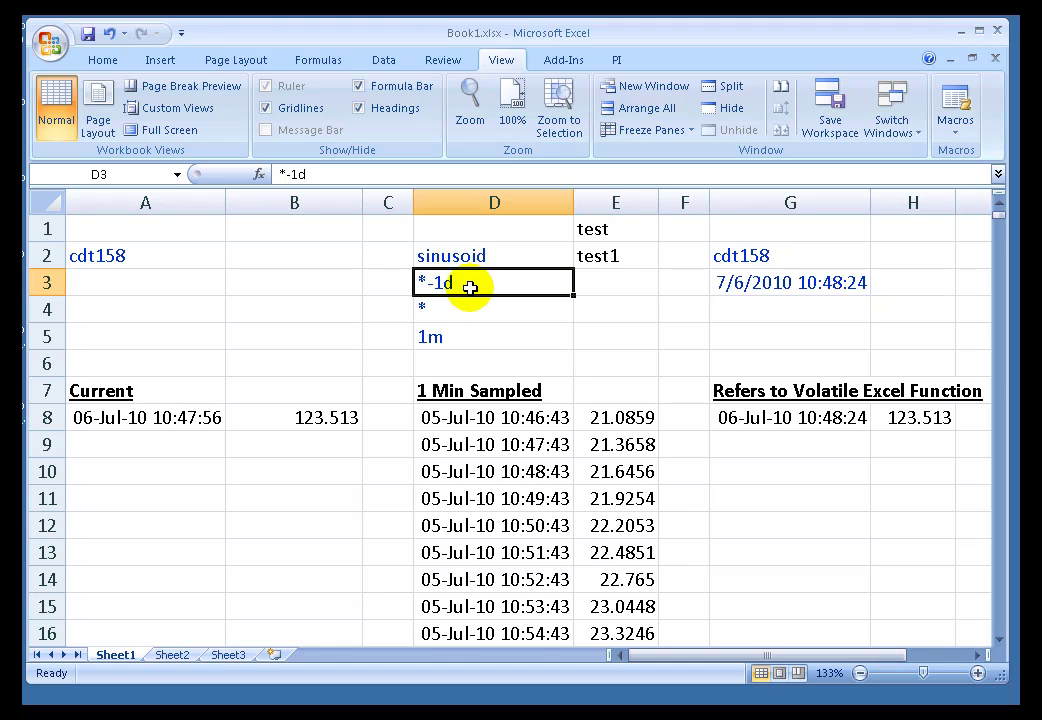
{"action": "double_click", "coordinate": [466, 285]}
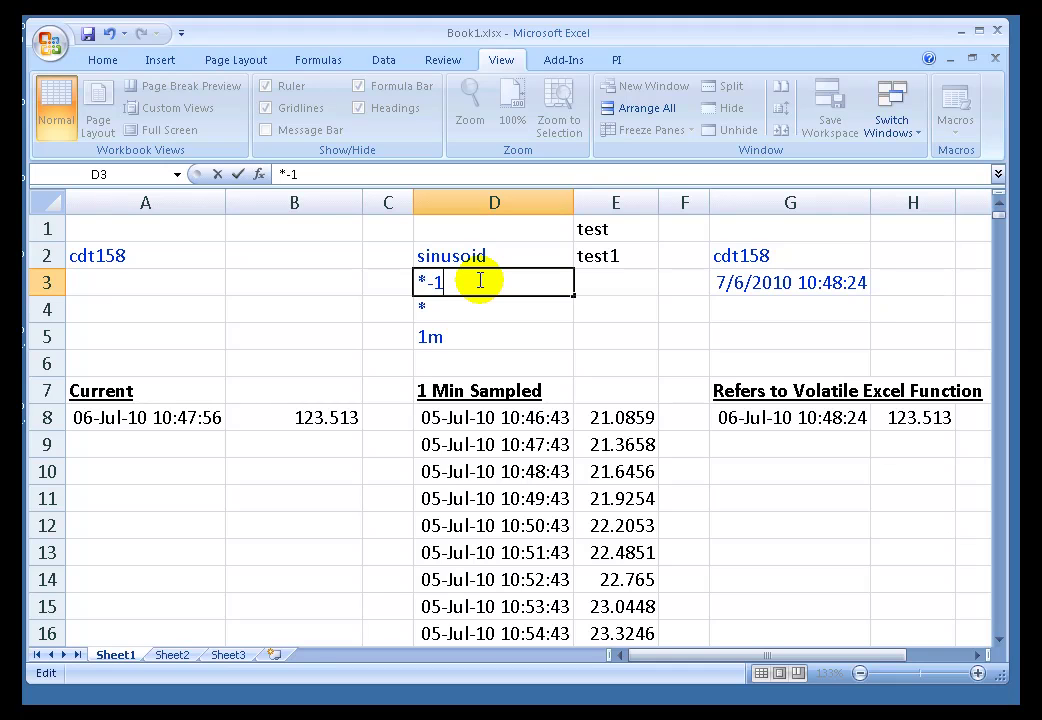
{"action": "key", "text": "Return"}
{"action": "left_click", "coordinate": [480, 281]}
{"action": "double_click", "coordinate": [480, 281]}
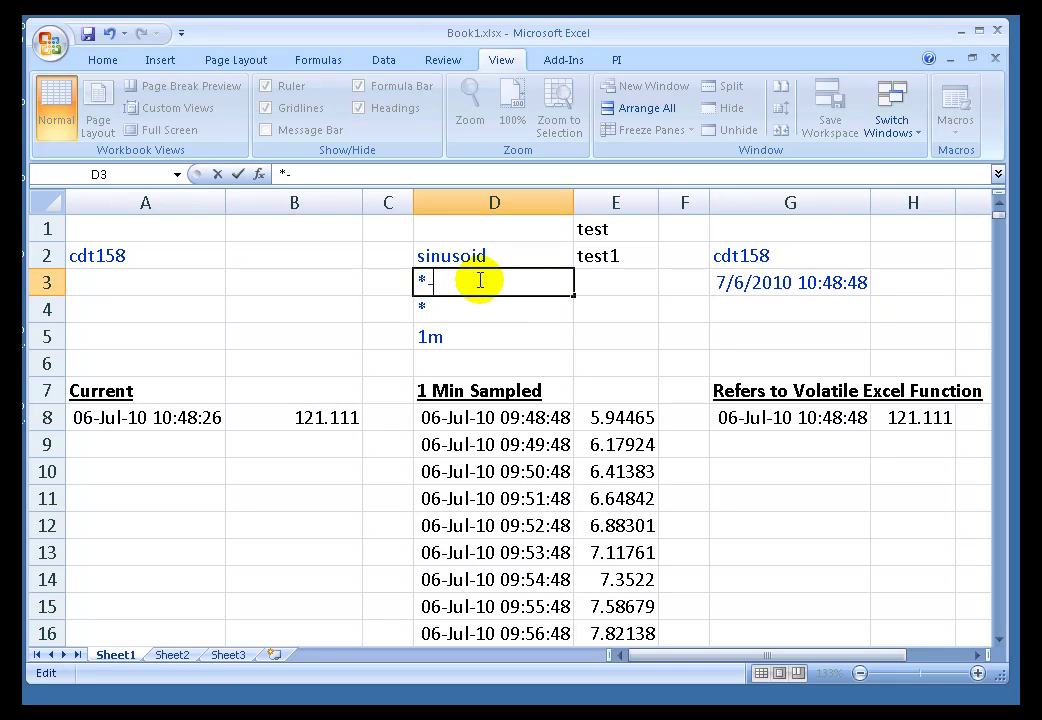
{"action": "type", "text": "2d"}
{"action": "key", "text": "Return"}
- Set the start time in D3 to y+7h and the end time in D4 to t+7h
{"action": "left_click", "coordinate": [480, 281]}
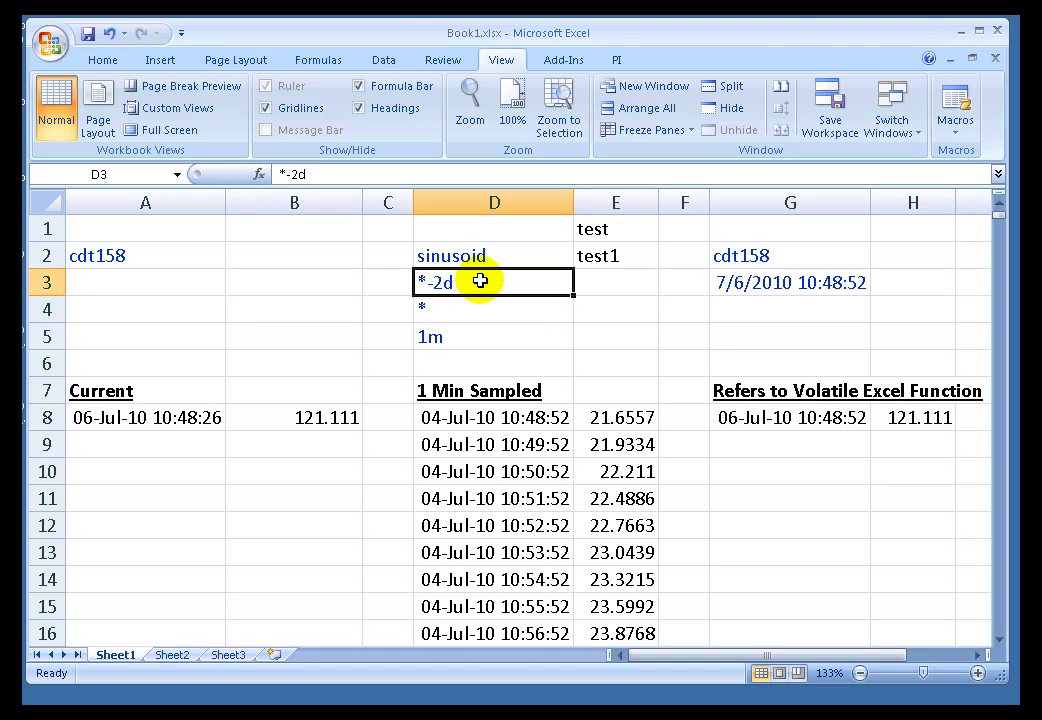
{"action": "type", "text": "y+7h"}
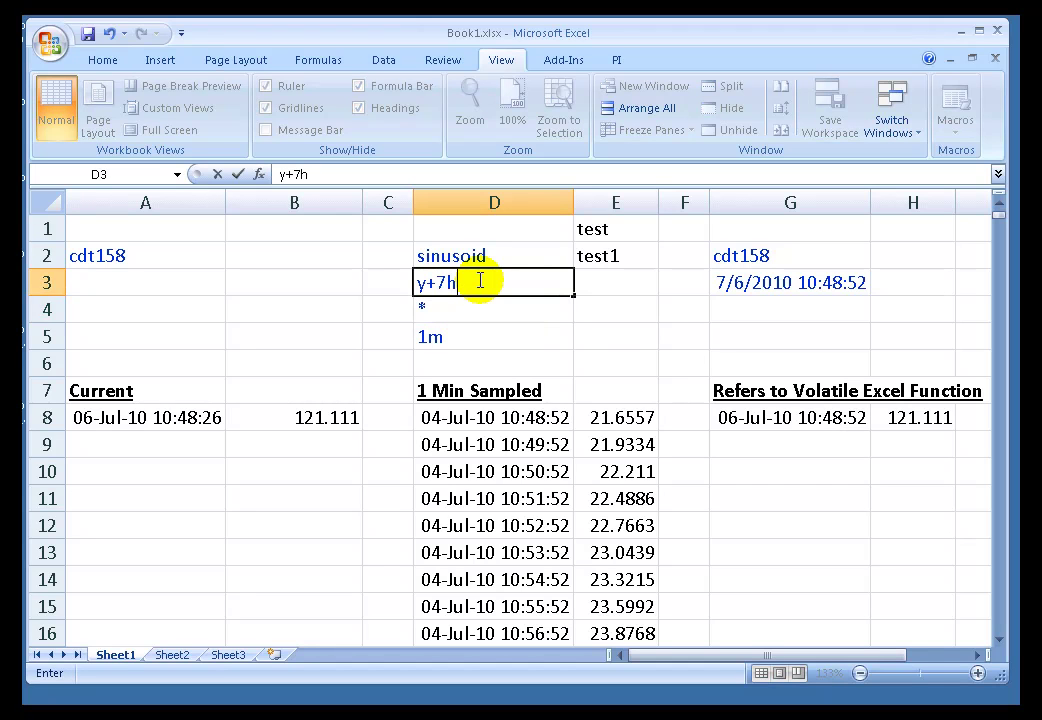
{"action": "key", "text": "Return"}
{"action": "type", "text": "t+"}
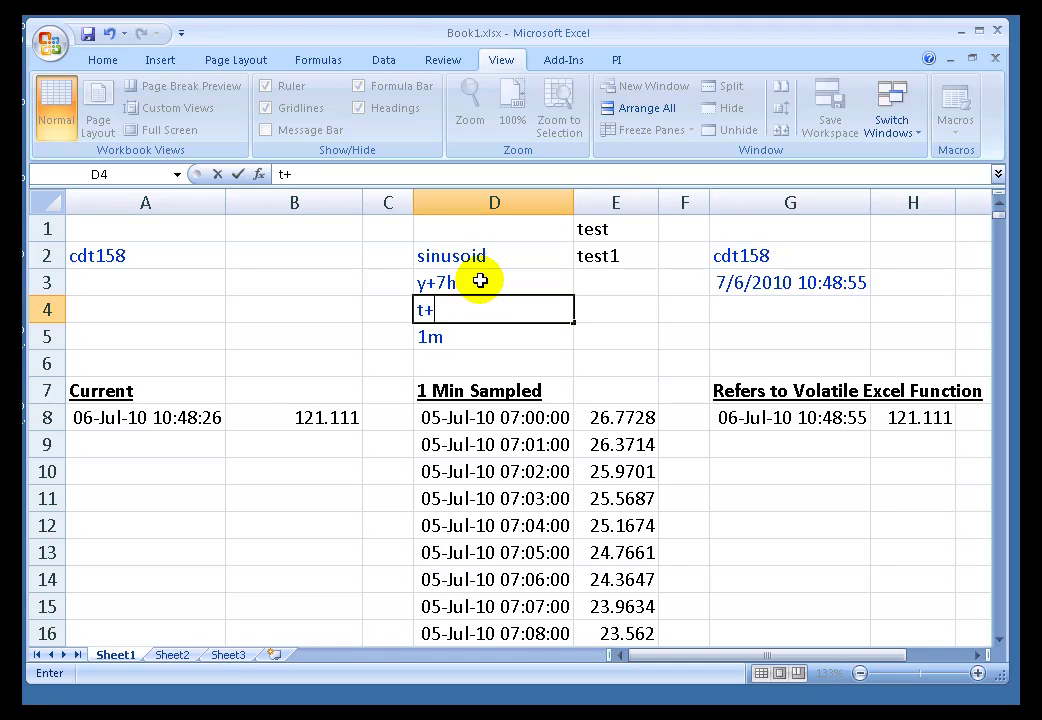
{"action": "type", "text": "7h"}
{"action": "key", "text": "Return"}
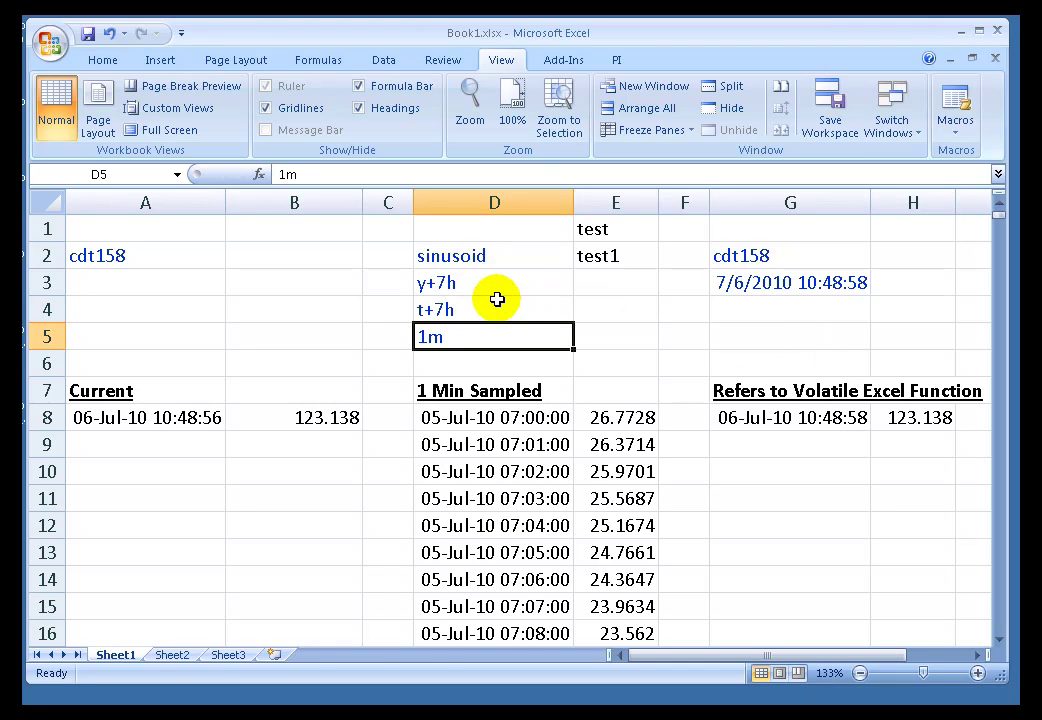
{"action": "left_click", "coordinate": [450, 312]}
{"action": "left_click", "coordinate": [453, 285]}
{"action": "left_click", "coordinate": [456, 313]}
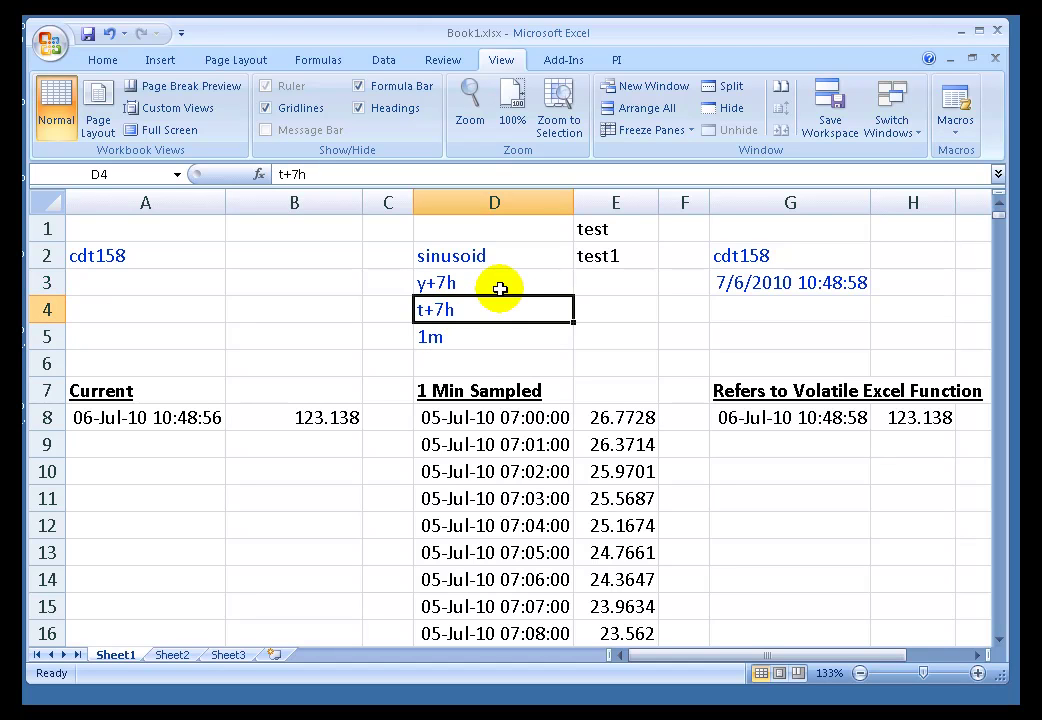
- Check G3's =NOW() formula, then enter =today() as the end time in D4
{"action": "left_click", "coordinate": [735, 282]}
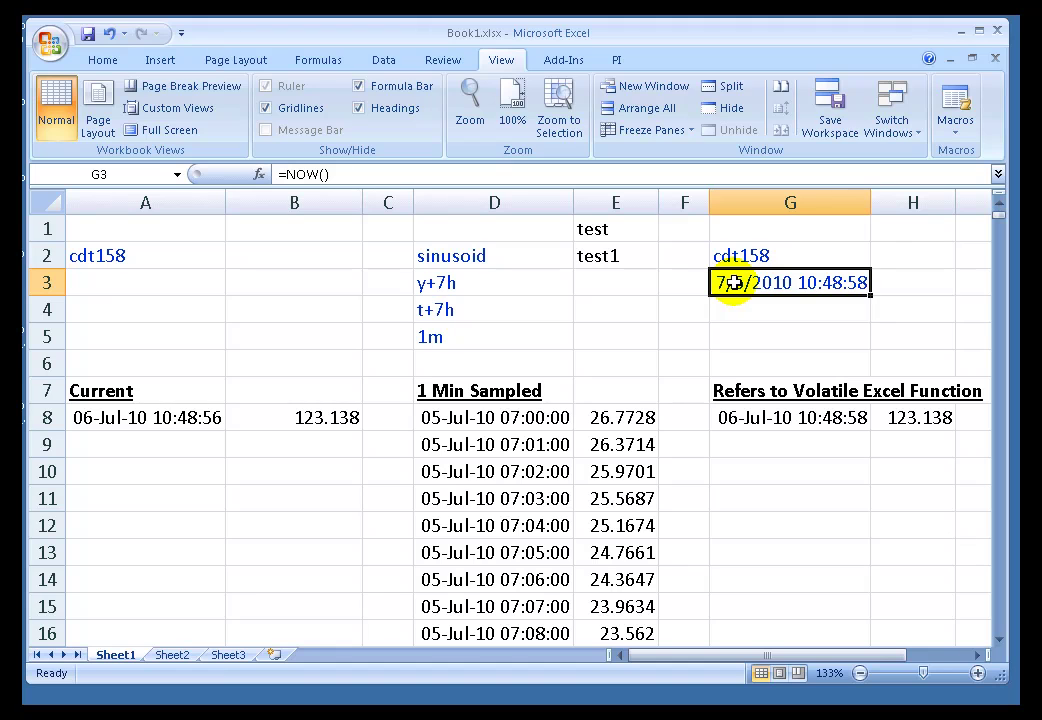
{"action": "double_click", "coordinate": [735, 282]}
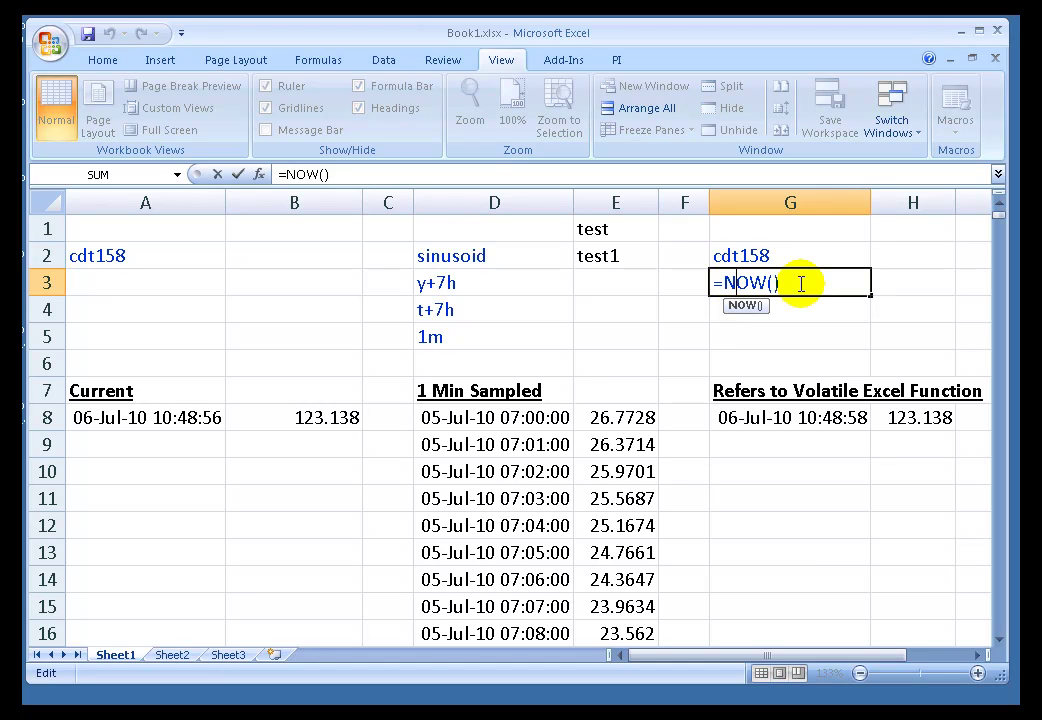
{"action": "key", "text": "Escape"}
{"action": "left_click", "coordinate": [482, 311]}
{"action": "left_click", "coordinate": [480, 311]}
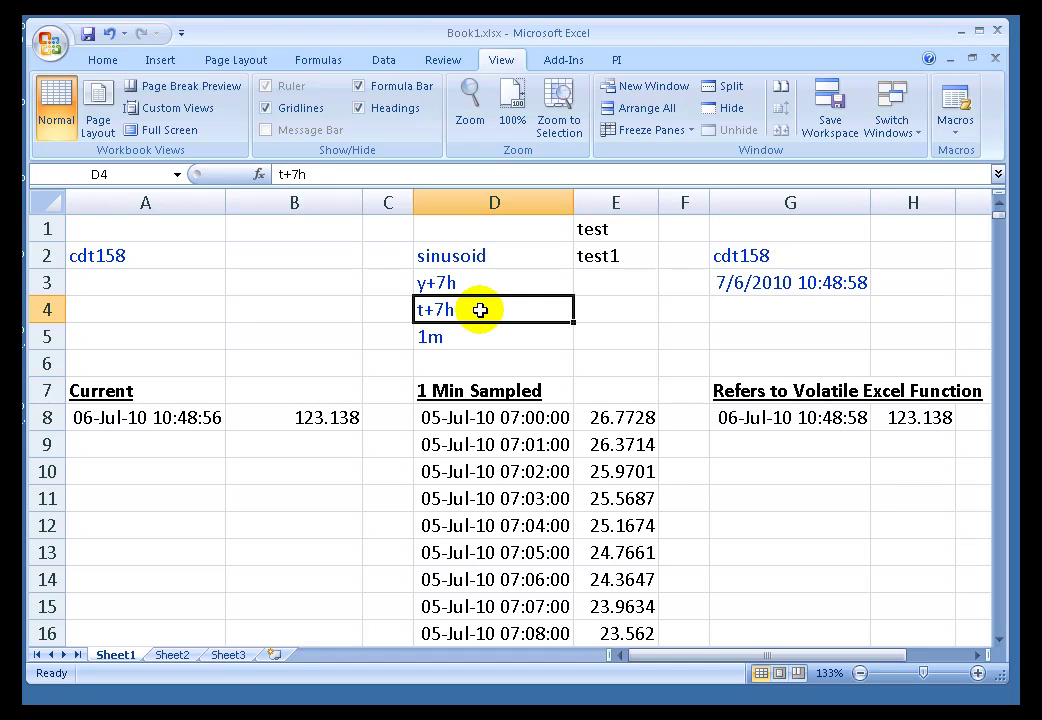
{"action": "type", "text": "="}
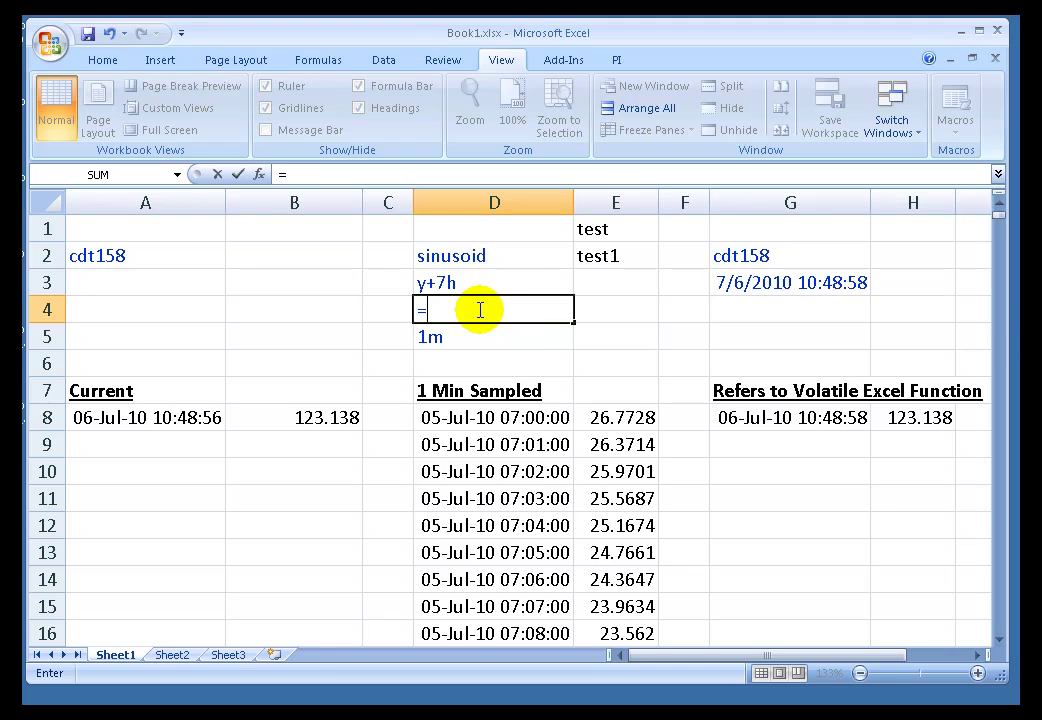
{"action": "type", "text": "today()"}
{"action": "key", "text": "Return"}
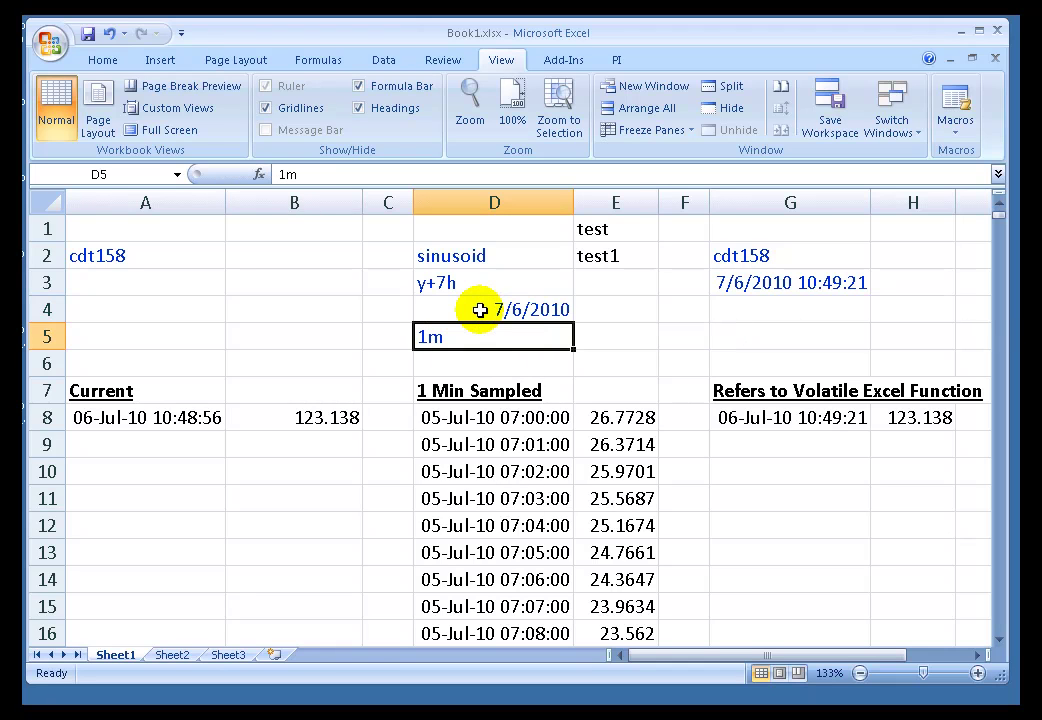
- Enter =today() - 1 as the start time in D3 and review both time formulas
{"action": "left_click", "coordinate": [480, 310]}
{"action": "key", "text": "Up"}
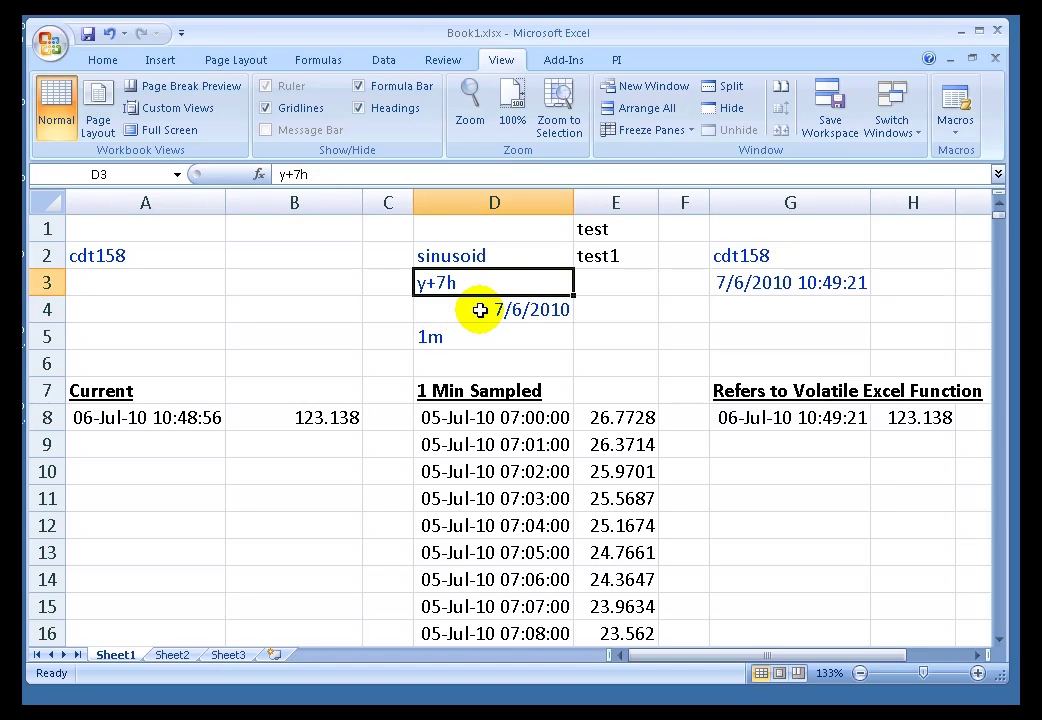
{"action": "type", "text": "=ye"}
{"action": "key", "text": "BackSpace"}
{"action": "key", "text": "BackSpace"}
{"action": "type", "text": "today()"}
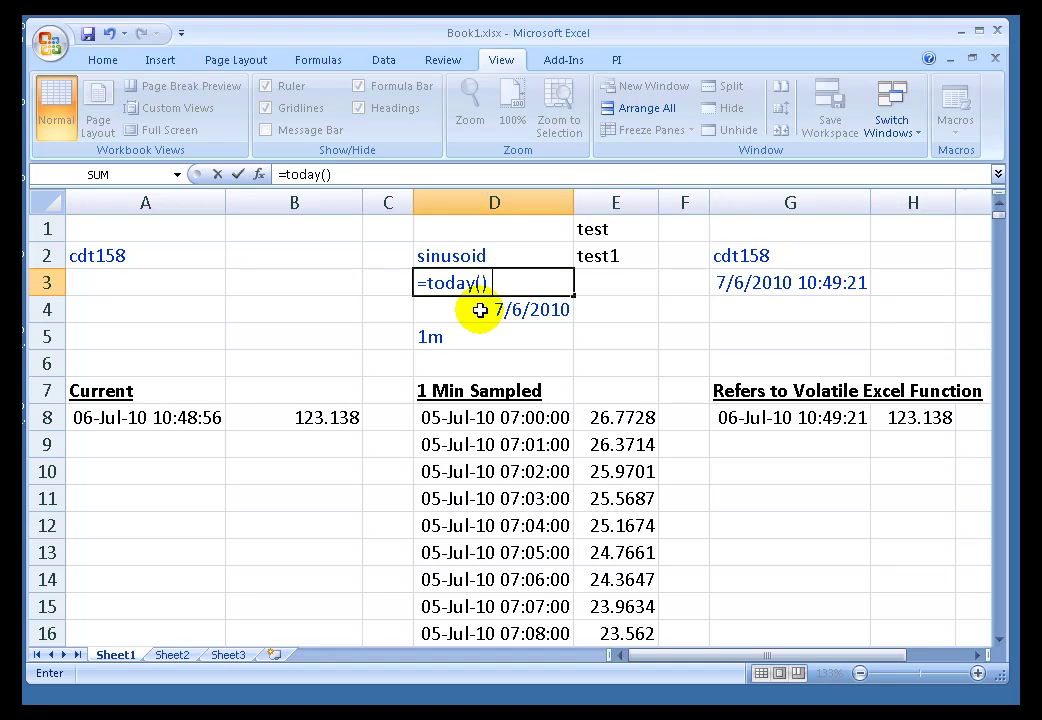
{"action": "type", "text": " - 1"}
{"action": "key", "text": "Return"}
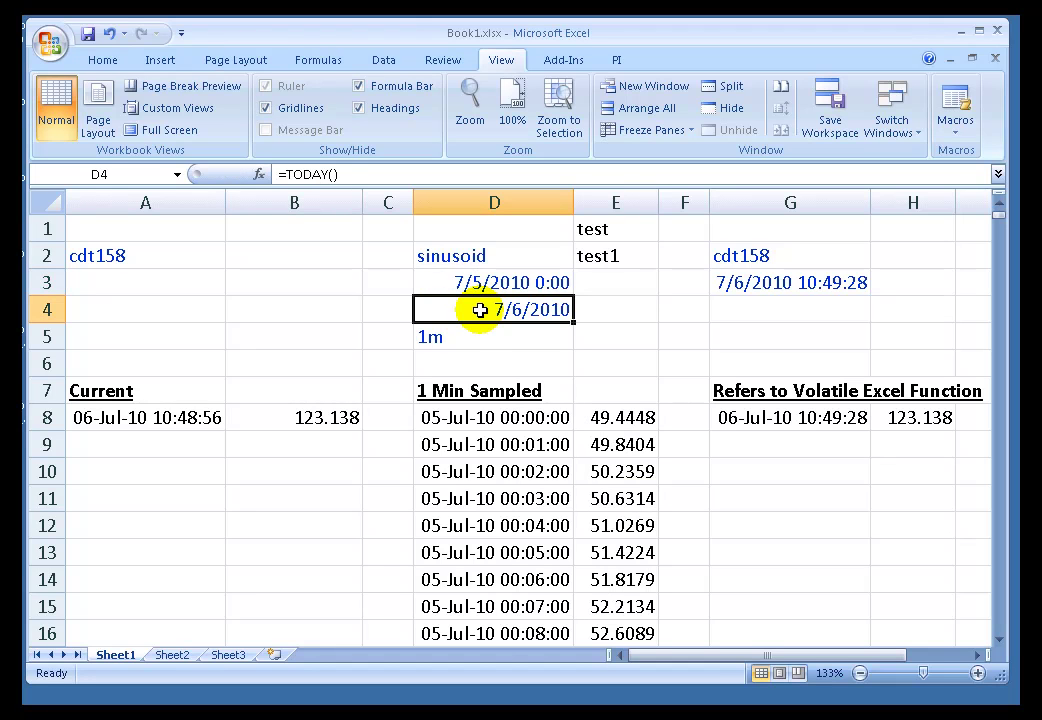
{"action": "key", "text": "Up"}
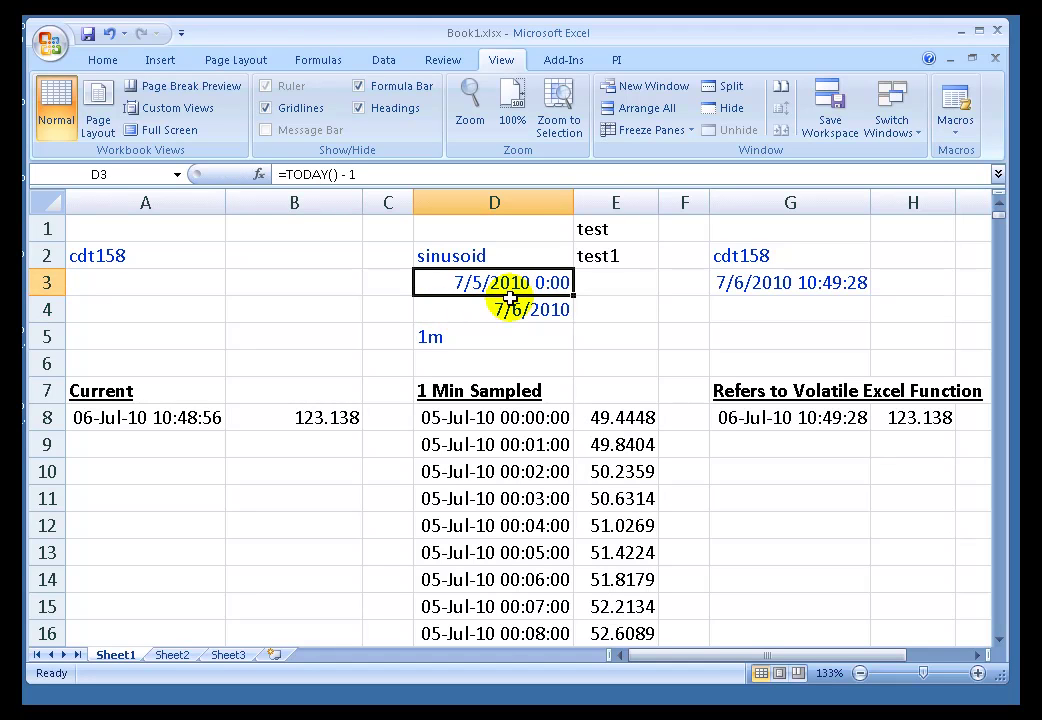
{"action": "left_click", "coordinate": [512, 308]}
{"action": "left_click", "coordinate": [493, 276]}
{"action": "left_click", "coordinate": [493, 276]}
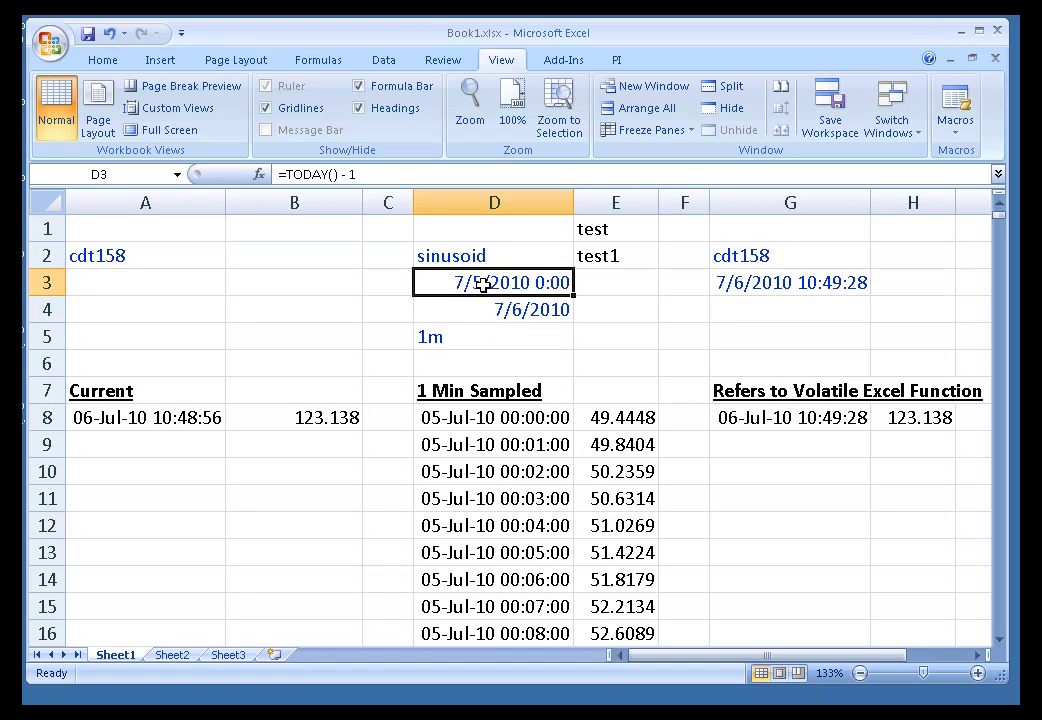
- Change D3 to =TODAY() + 7/24 and the end time in D4 to =now()
{"action": "double_click", "coordinate": [477, 285]}
{"action": "left_click", "coordinate": [536, 289]}
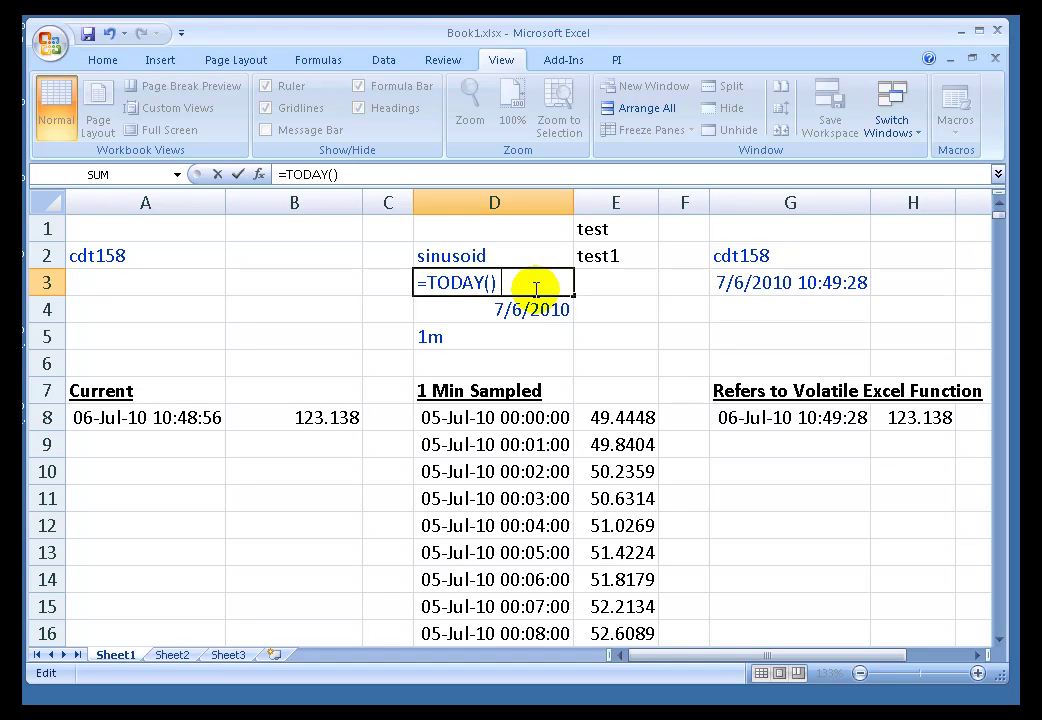
{"action": "type", "text": "h"}
{"action": "key", "text": "BackSpace"}
{"action": "type", "text": "/2"}
{"action": "key", "text": "Return"}
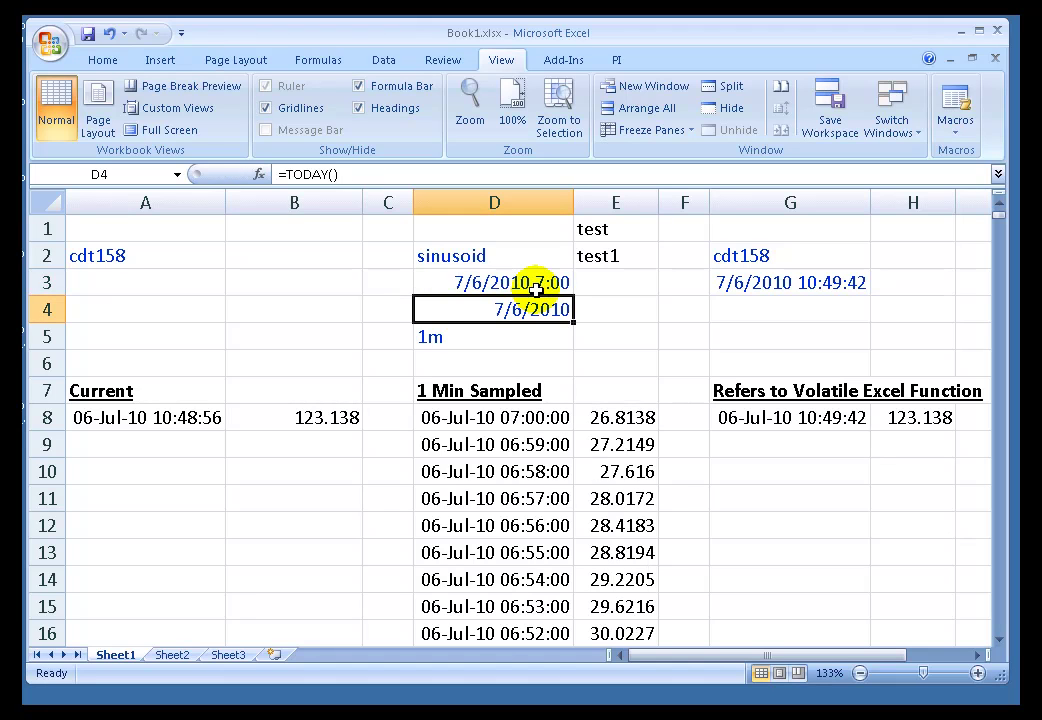
{"action": "type", "text": "t"}
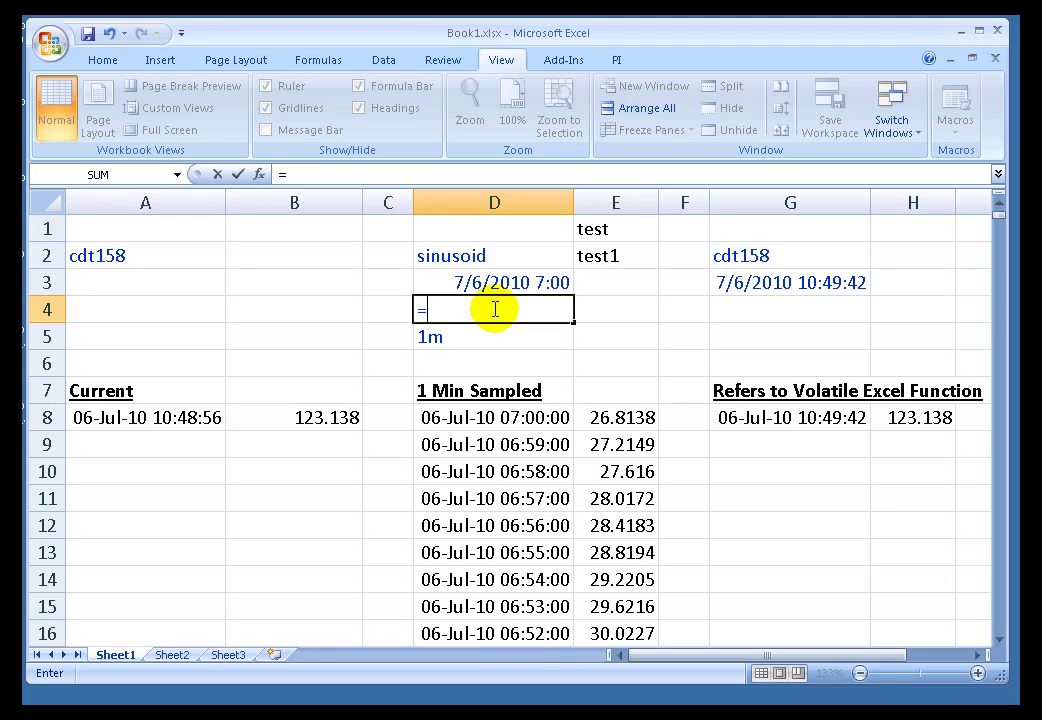
{"action": "type", "text": "now()"}
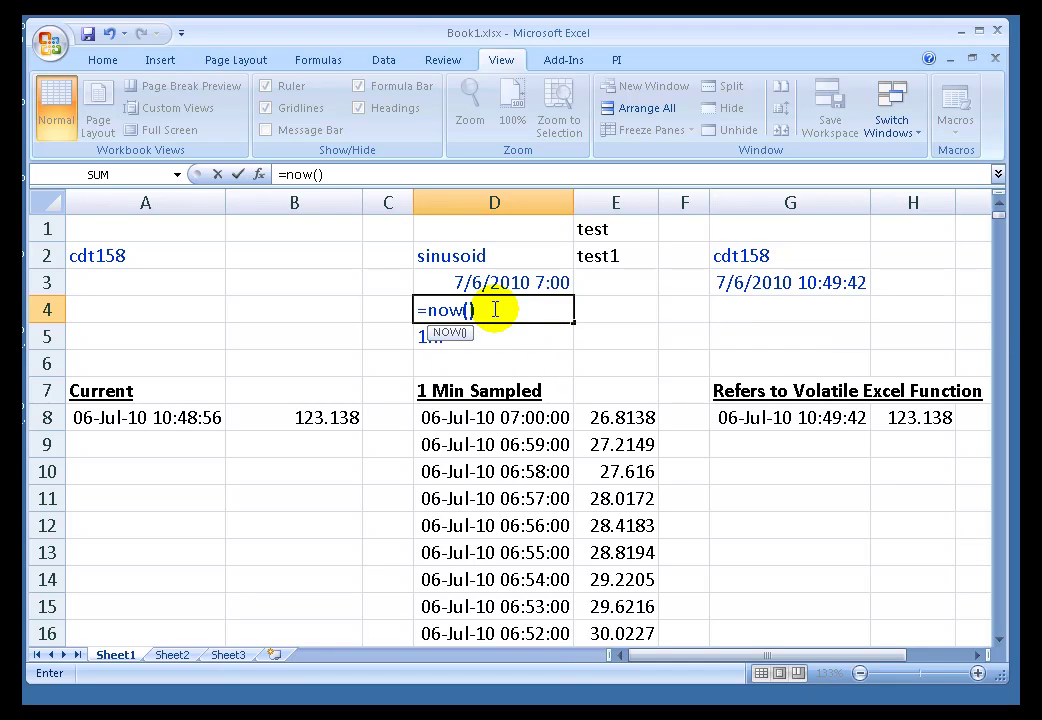
{"action": "key", "text": "Return"}
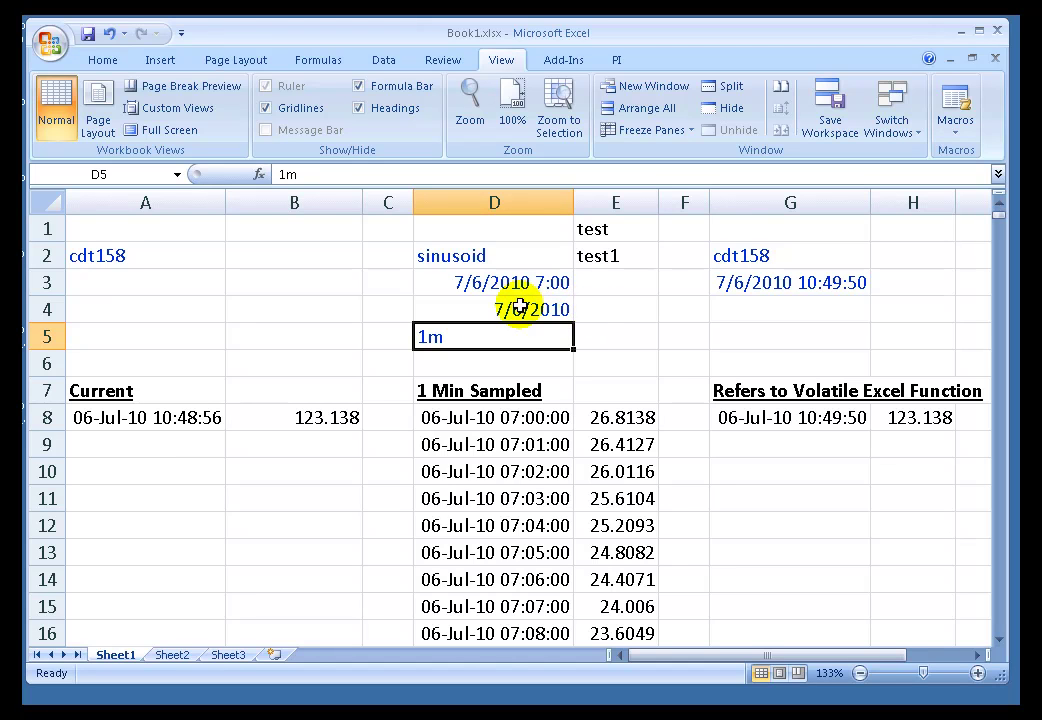
{"action": "left_click", "coordinate": [484, 279]}
{"action": "left_click", "coordinate": [509, 311]}
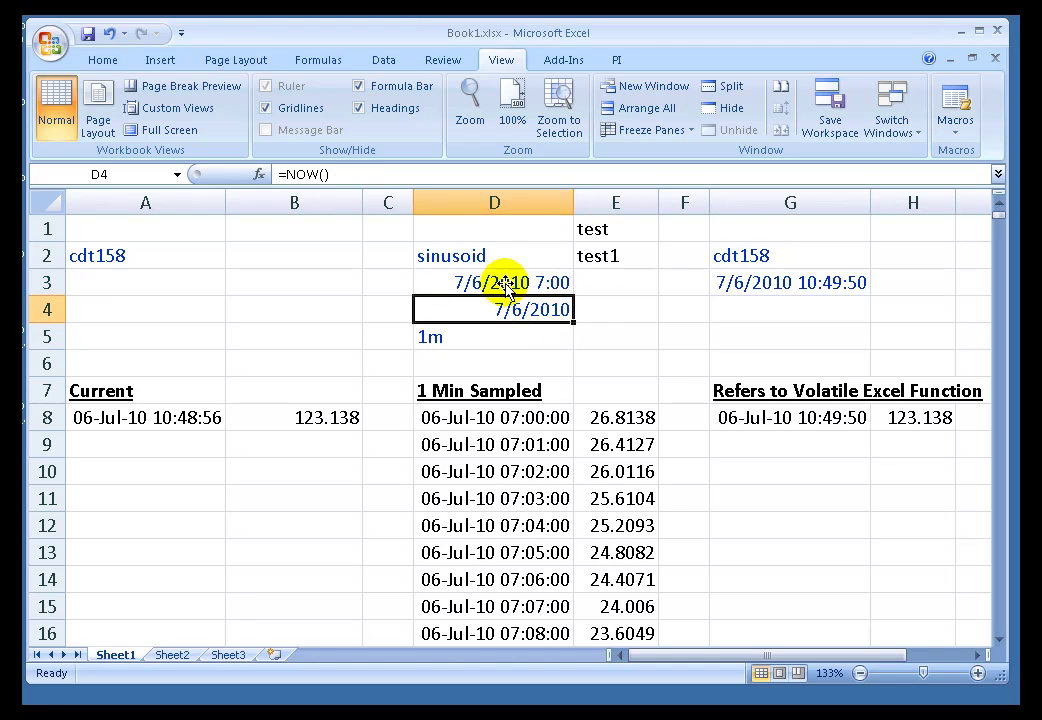
{"action": "left_click", "coordinate": [446, 282]}
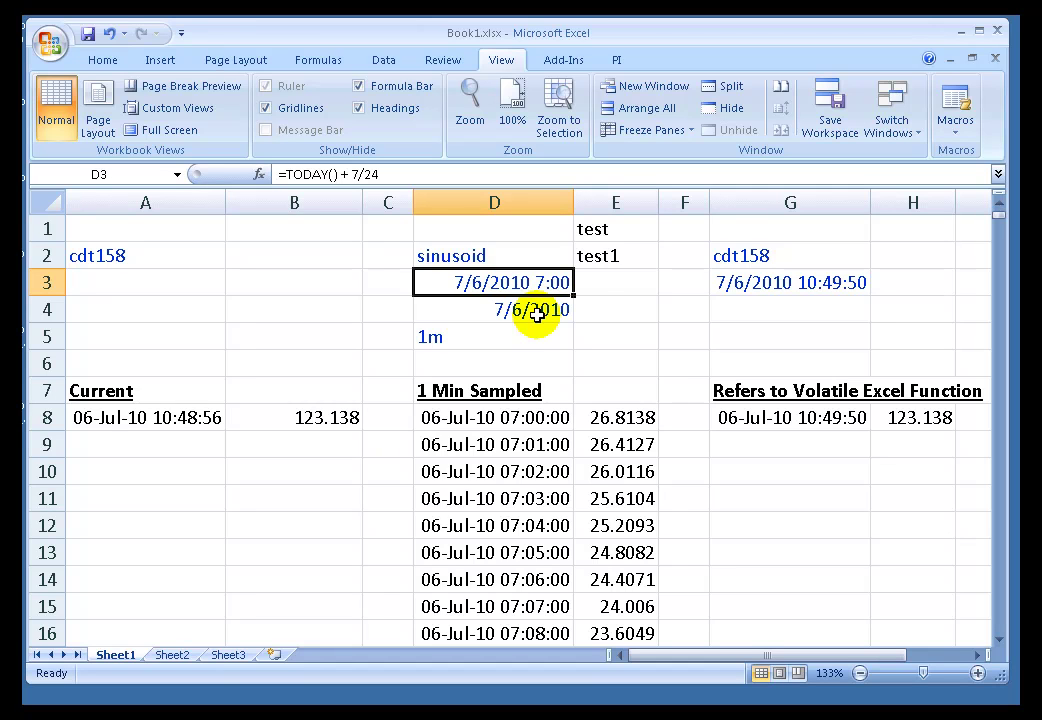
{"action": "left_click", "coordinate": [609, 306]}
{"action": "left_click", "coordinate": [612, 283]}
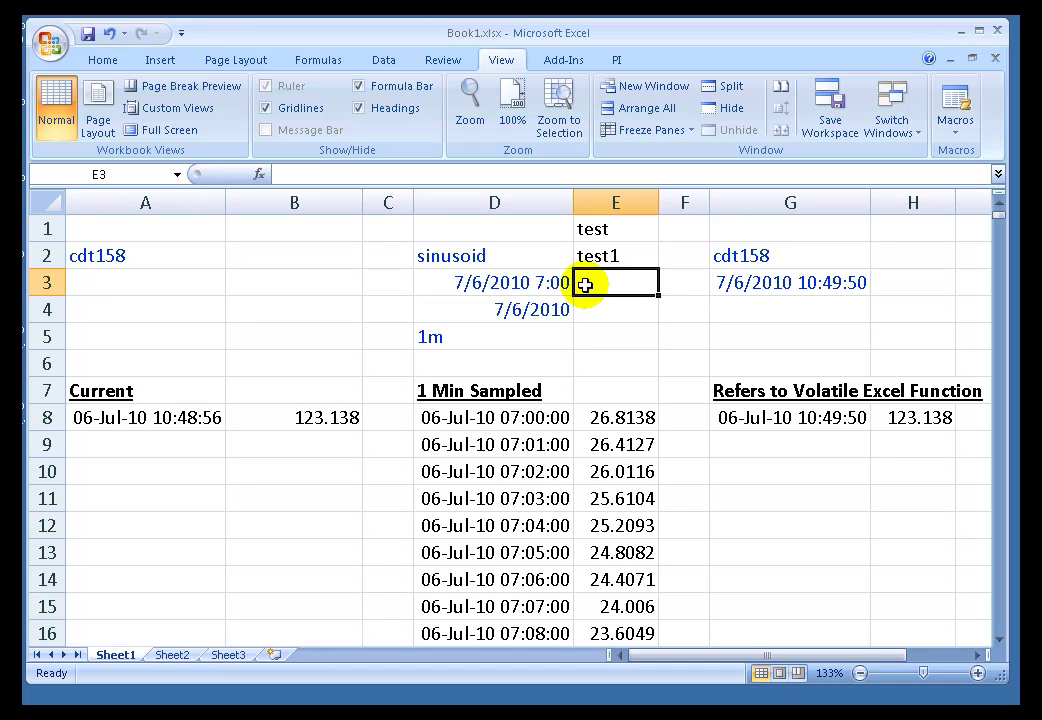
{"action": "left_click", "coordinate": [540, 283]}
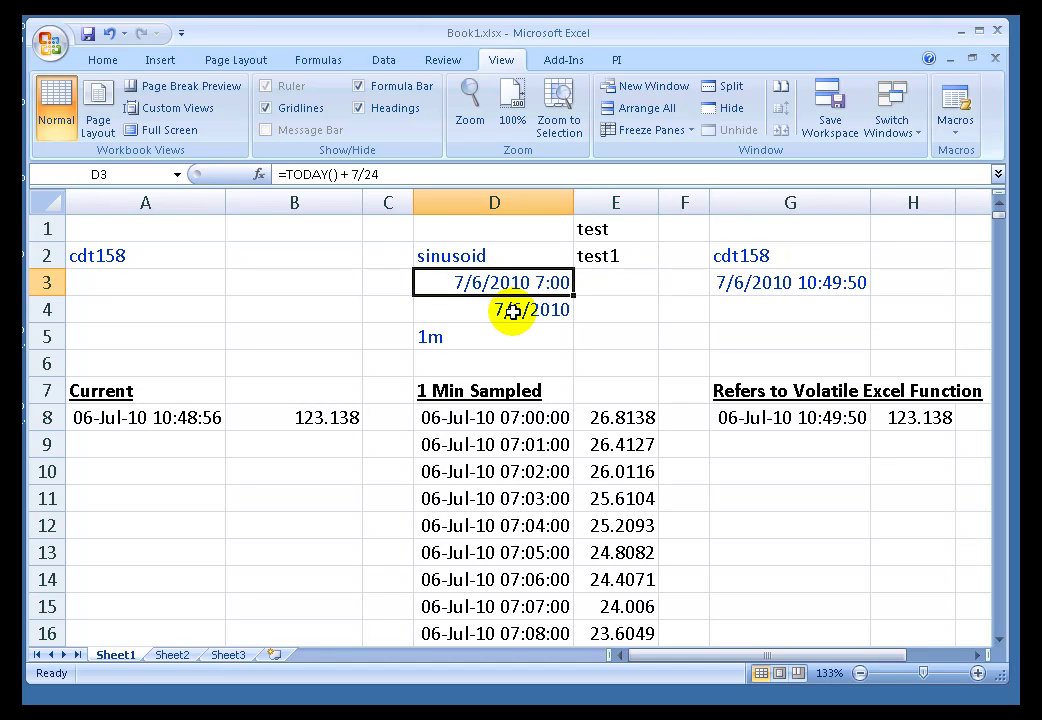
{"action": "left_click", "coordinate": [512, 312]}
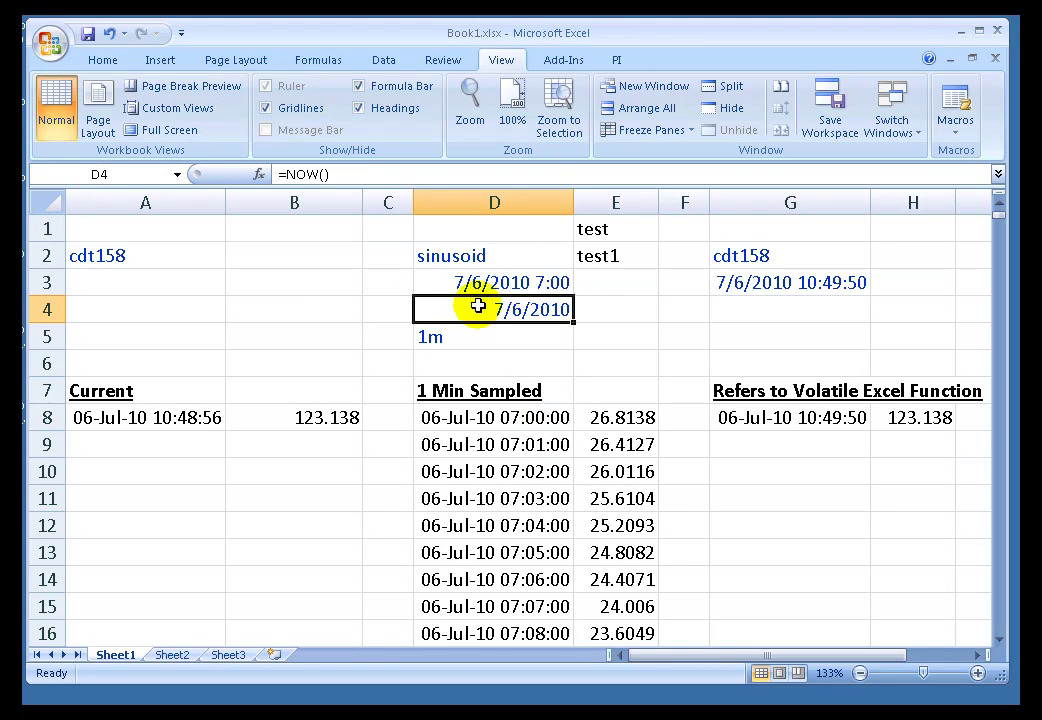
{"action": "left_click", "coordinate": [505, 284]}
{"action": "left_click", "coordinate": [505, 309]}
{"action": "left_click", "coordinate": [505, 310]}
{"action": "key", "text": "Up"}
{"action": "type", "text": "y+7h"}
{"action": "key", "text": "Return"}
{"action": "type", "text": "t+"}
{"action": "key", "text": "Return"}
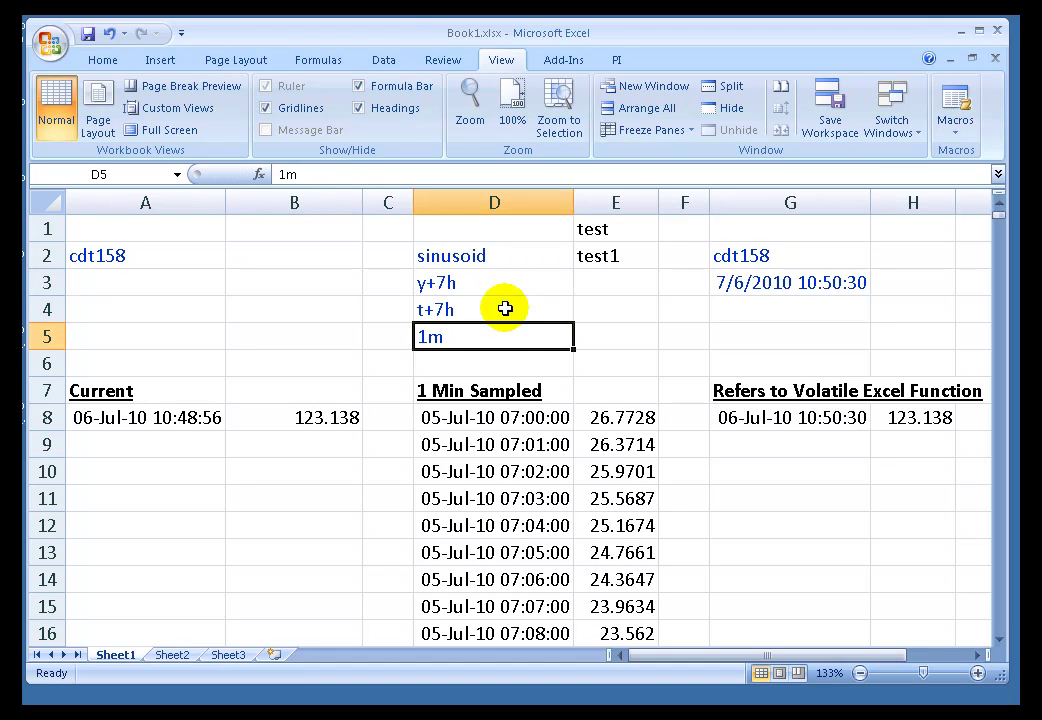
{"action": "left_click", "coordinate": [442, 302]}
{"action": "left_click", "coordinate": [441, 290]}
{"action": "left_click", "coordinate": [438, 304]}
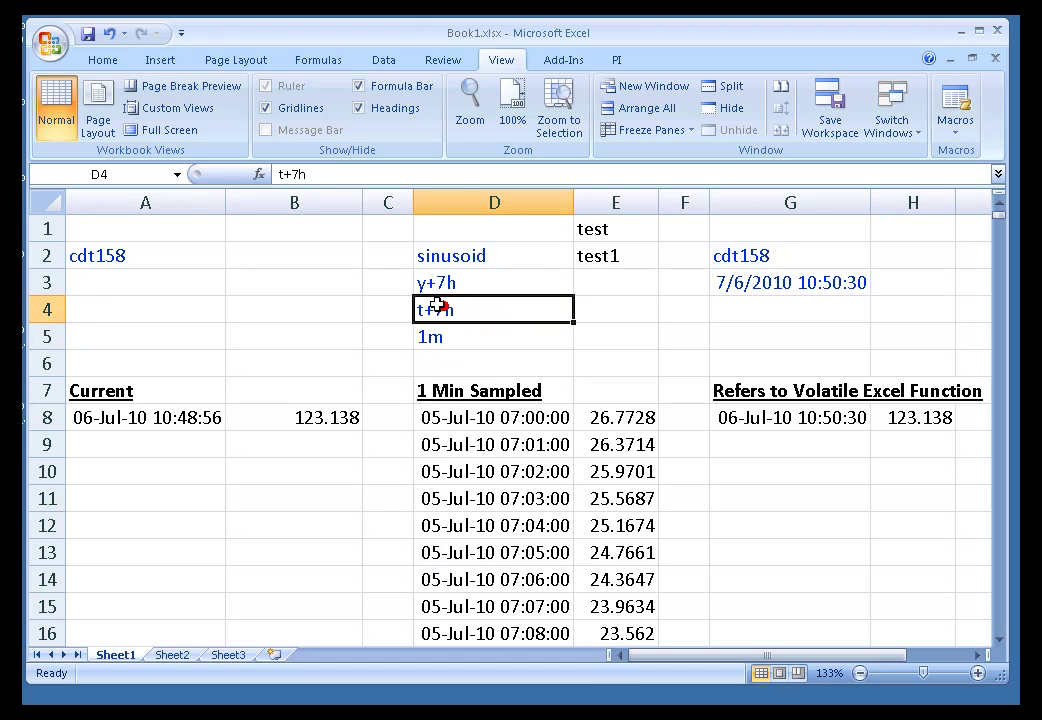
{"action": "left_click", "coordinate": [49, 50]}
{"action": "left_click", "coordinate": [105, 178]}
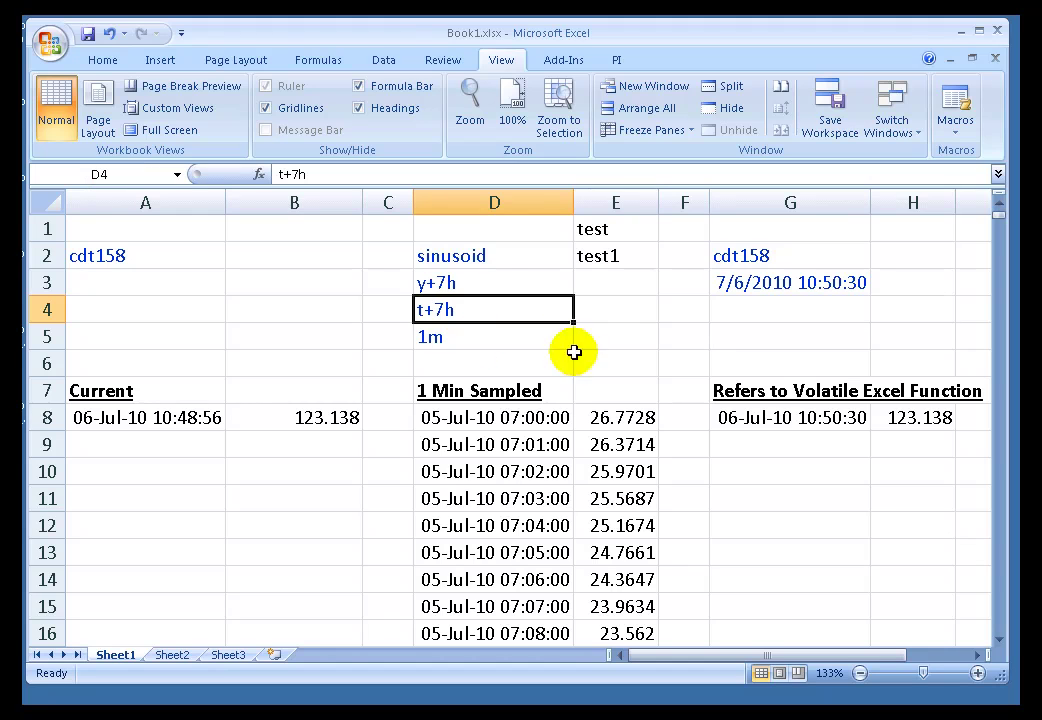
{"action": "left_click", "coordinate": [456, 418]}
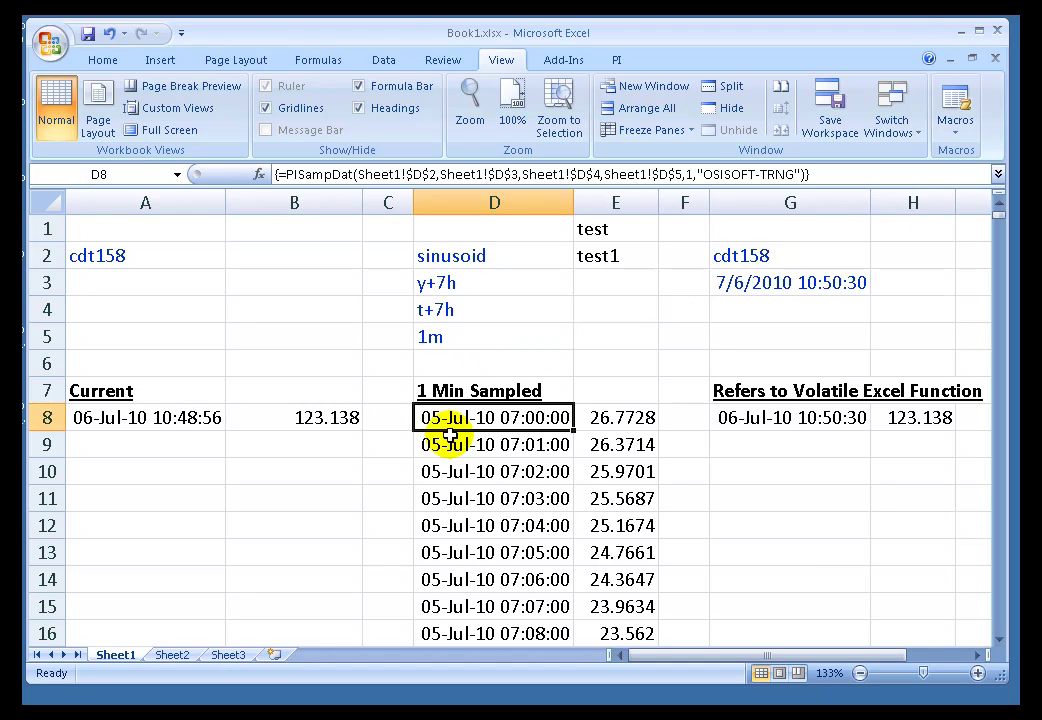
{"action": "left_click", "coordinate": [433, 284]}
{"action": "left_click", "coordinate": [452, 311]}
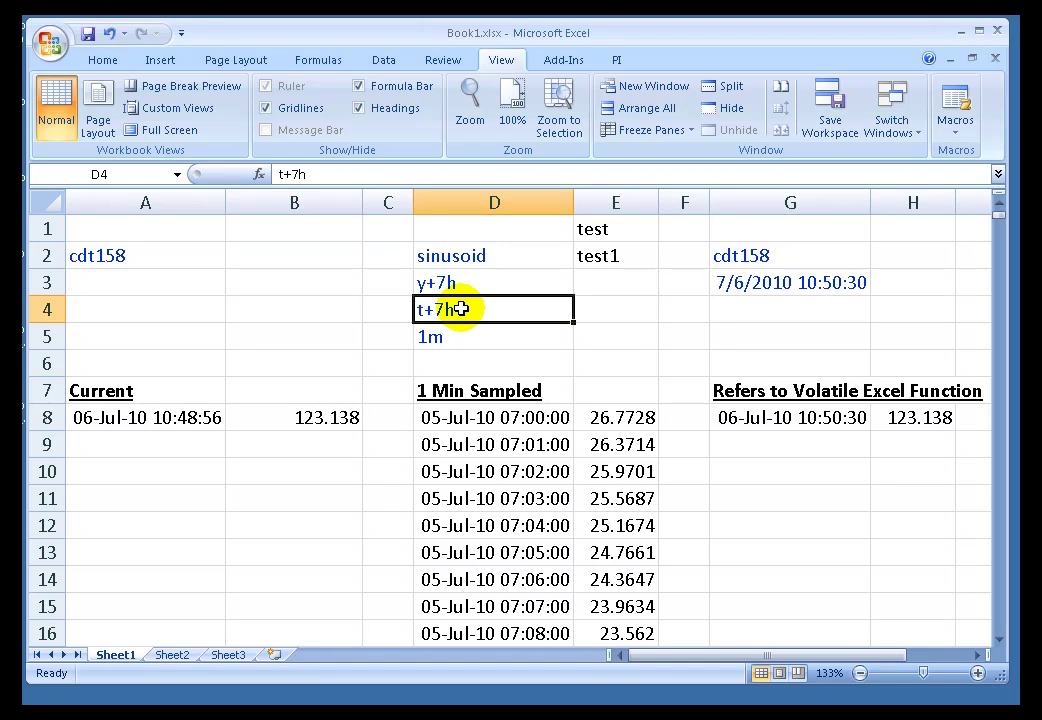
{"action": "type", "text": "=today()"}
{"action": "key", "text": "Escape"}
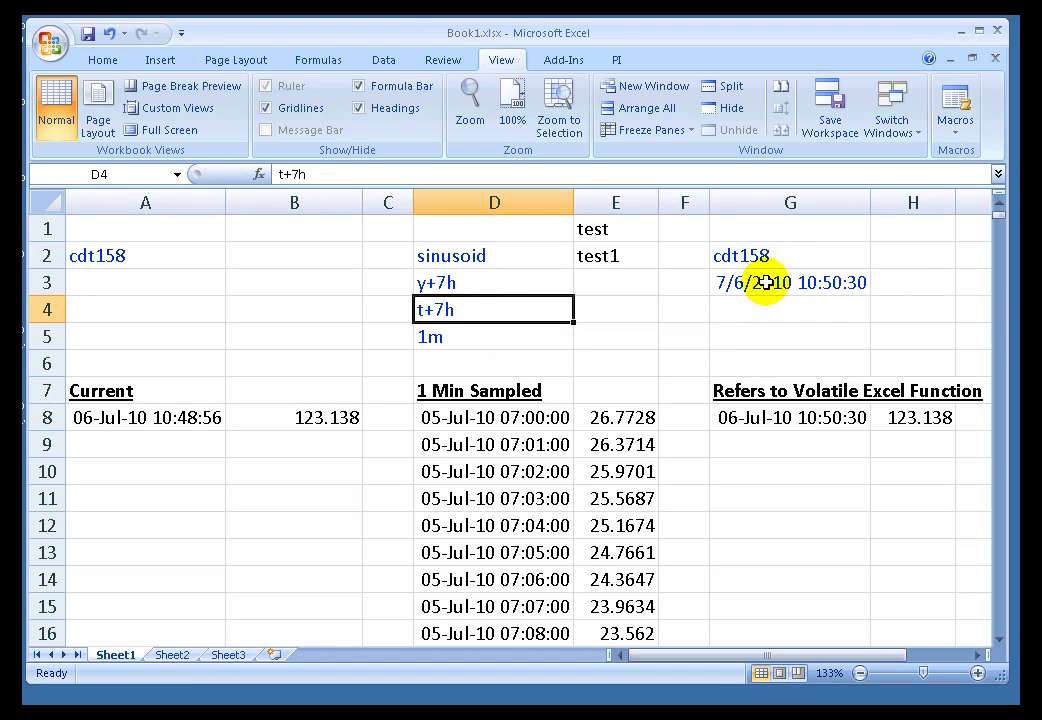
{"action": "left_click", "coordinate": [740, 282]}
{"action": "double_click", "coordinate": [737, 282]}
{"action": "key", "text": "Escape"}
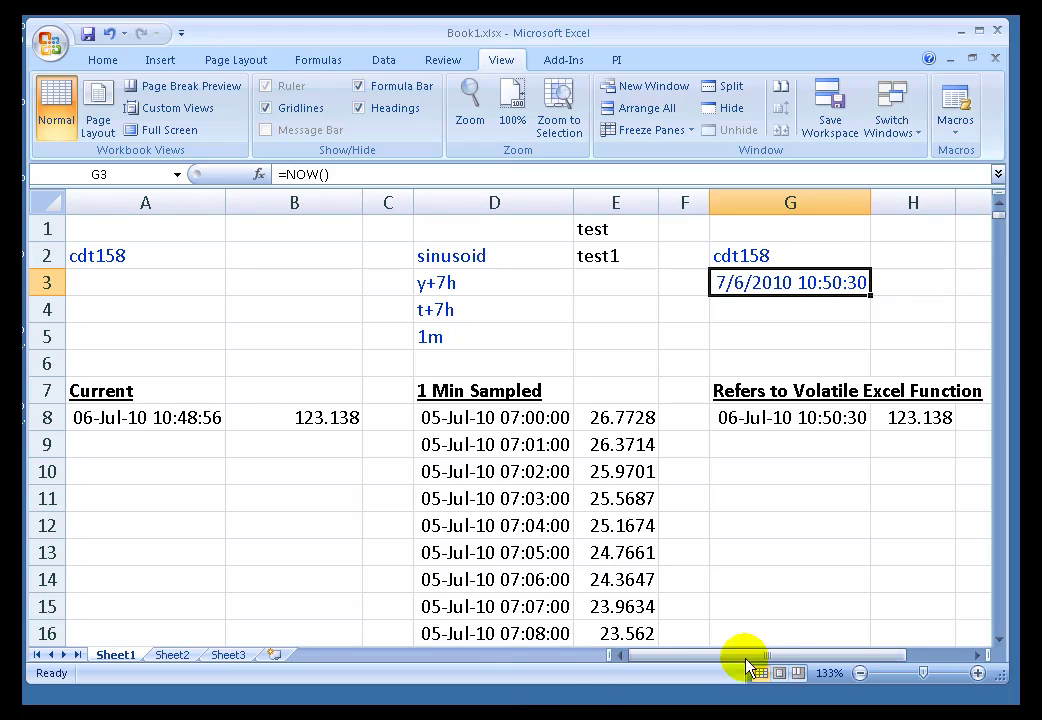
- View the Time and Date formats in Regional and Language Options, then cancel and close it
{"action": "left_click", "coordinate": [959, 31]}
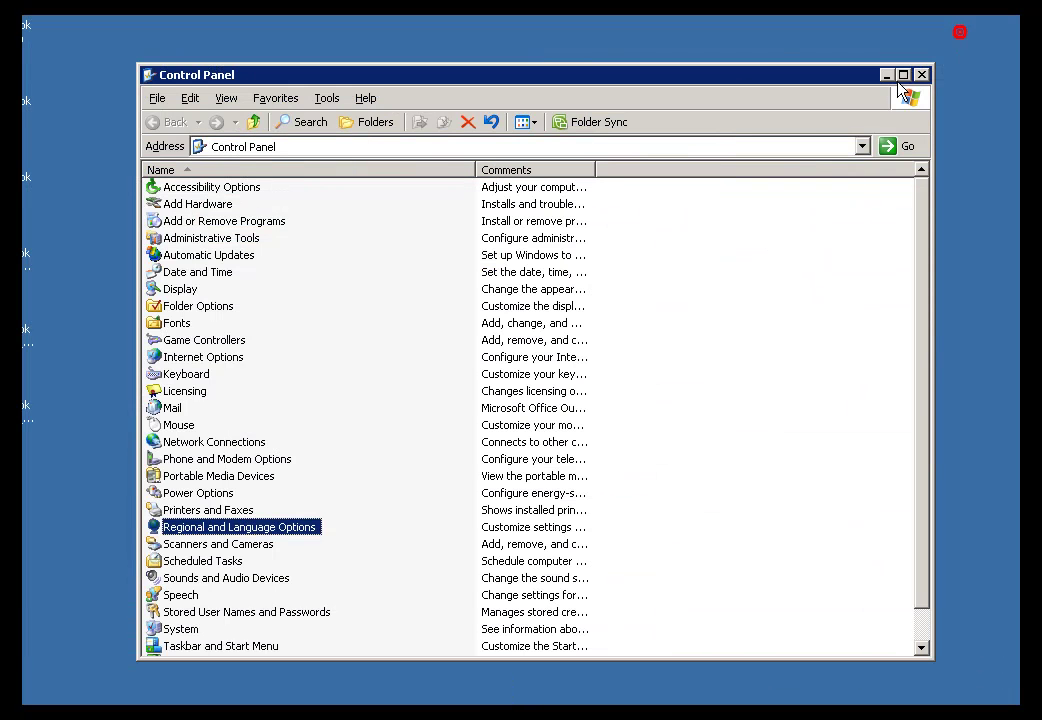
{"action": "double_click", "coordinate": [160, 530]}
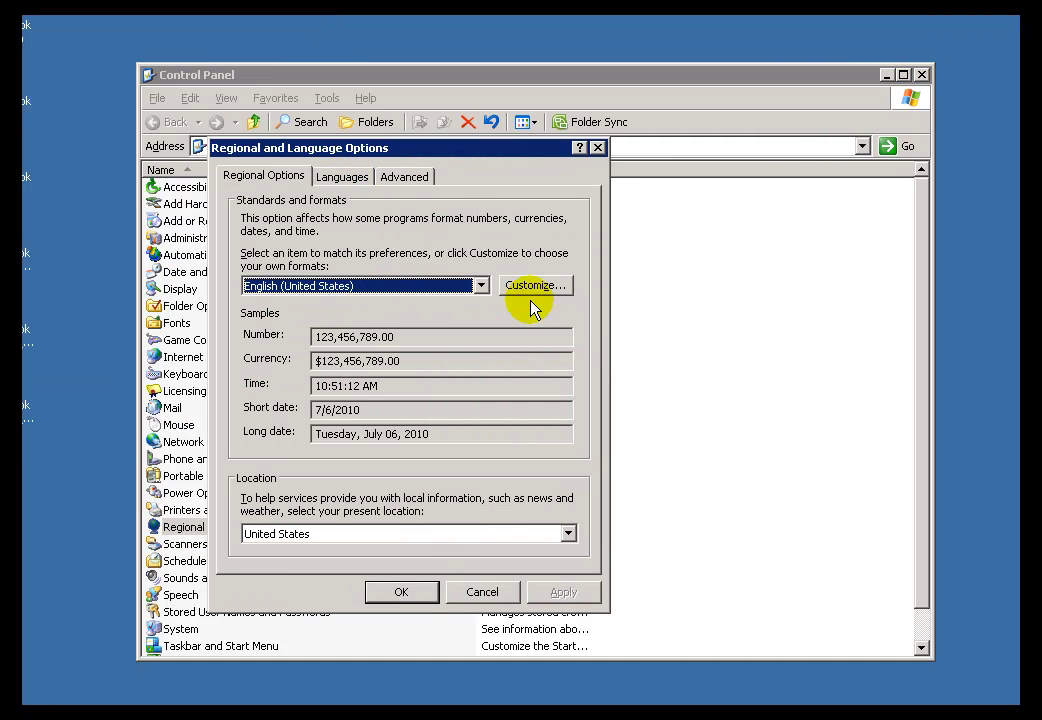
{"action": "left_click", "coordinate": [533, 288]}
{"action": "left_click", "coordinate": [375, 243]}
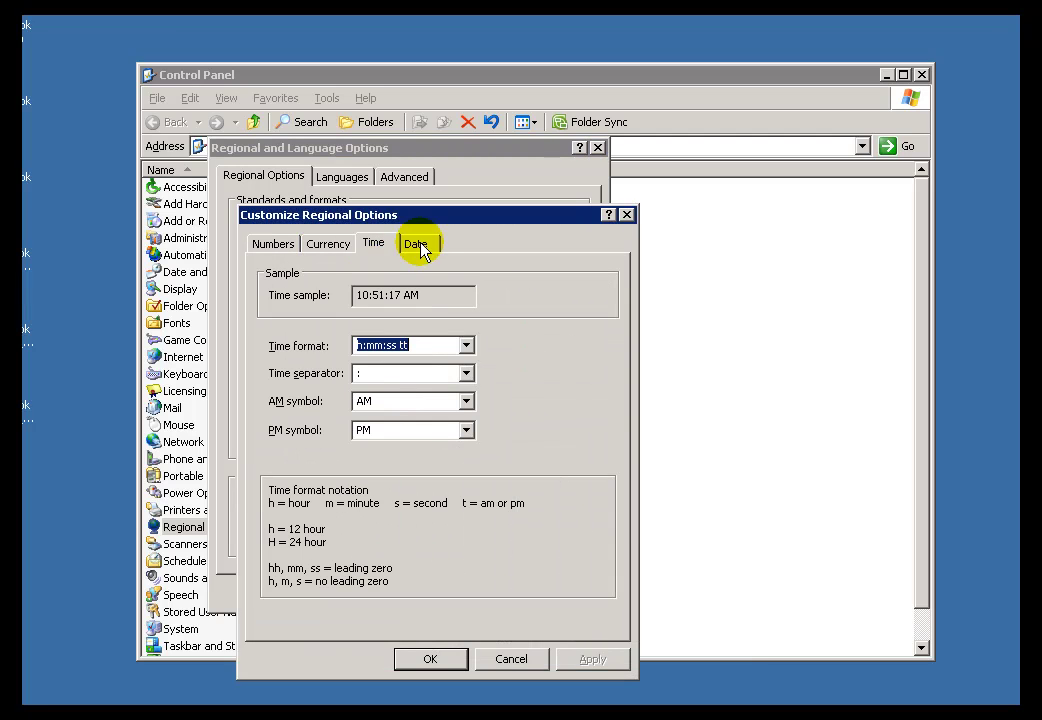
{"action": "left_click", "coordinate": [418, 247]}
{"action": "left_click", "coordinate": [379, 246]}
{"action": "left_click", "coordinate": [512, 659]}
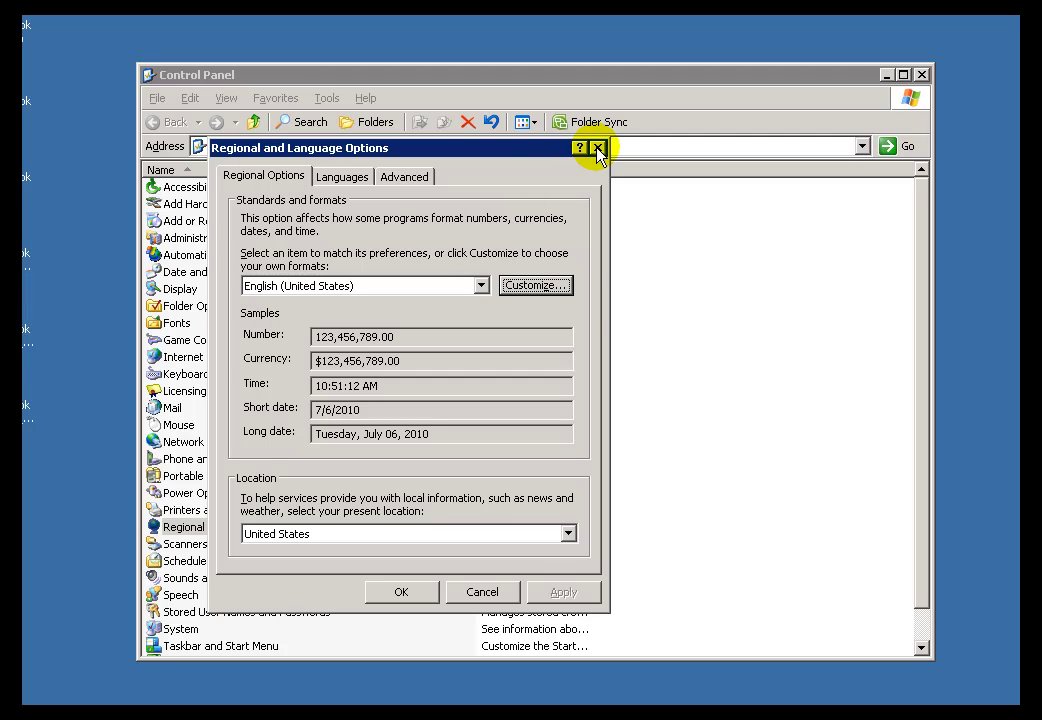
{"action": "left_click", "coordinate": [488, 591]}
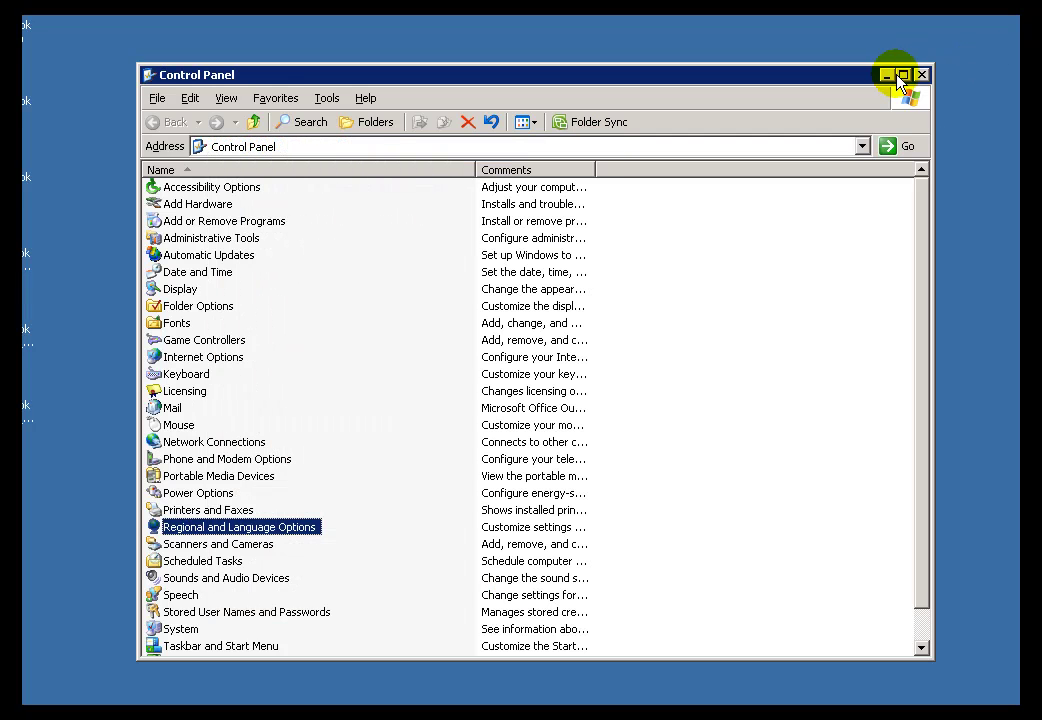
- Confirm the OSISOFT-TRNG server in the PI Connection Manager and close it
{"action": "left_click", "coordinate": [889, 76]}
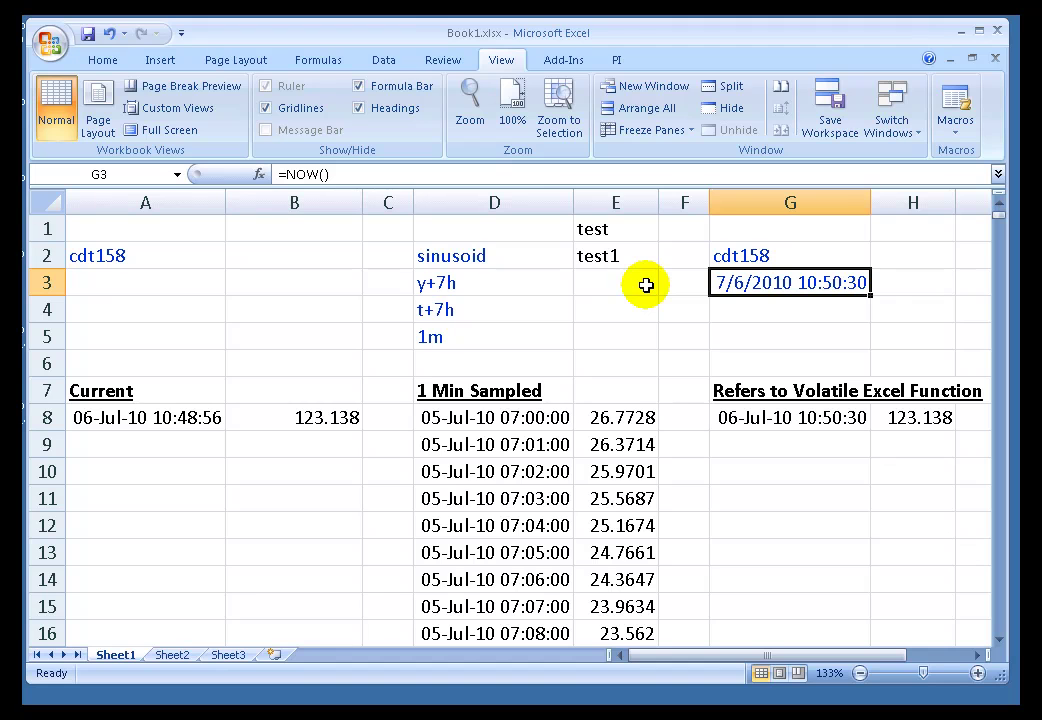
{"action": "left_click", "coordinate": [619, 62]}
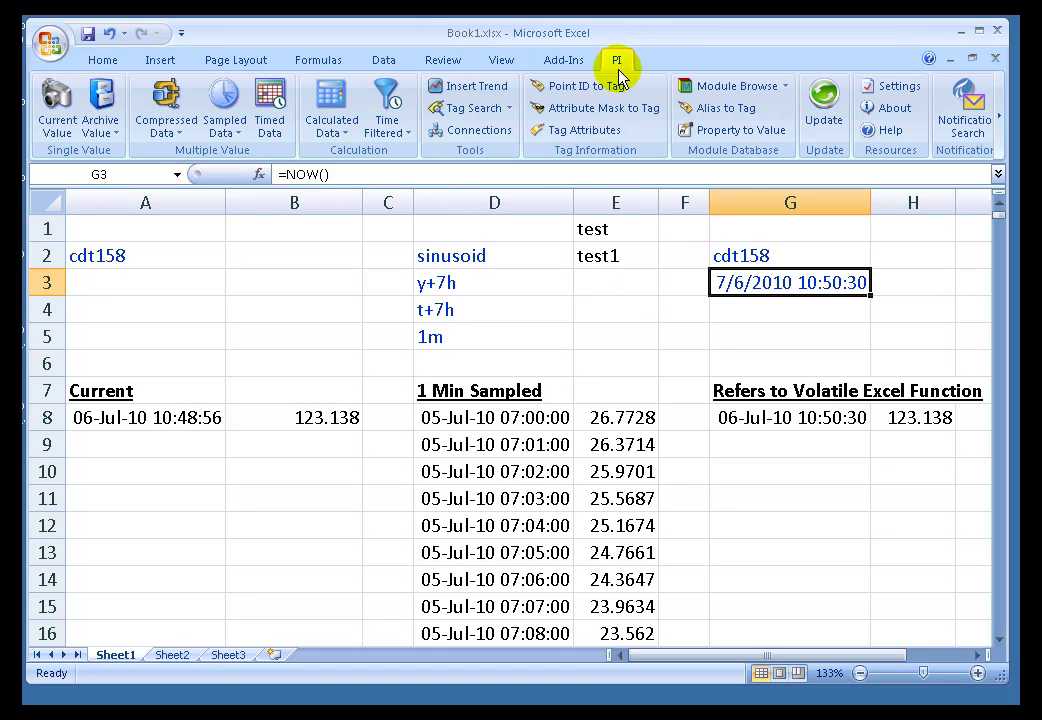
{"action": "left_click", "coordinate": [480, 131]}
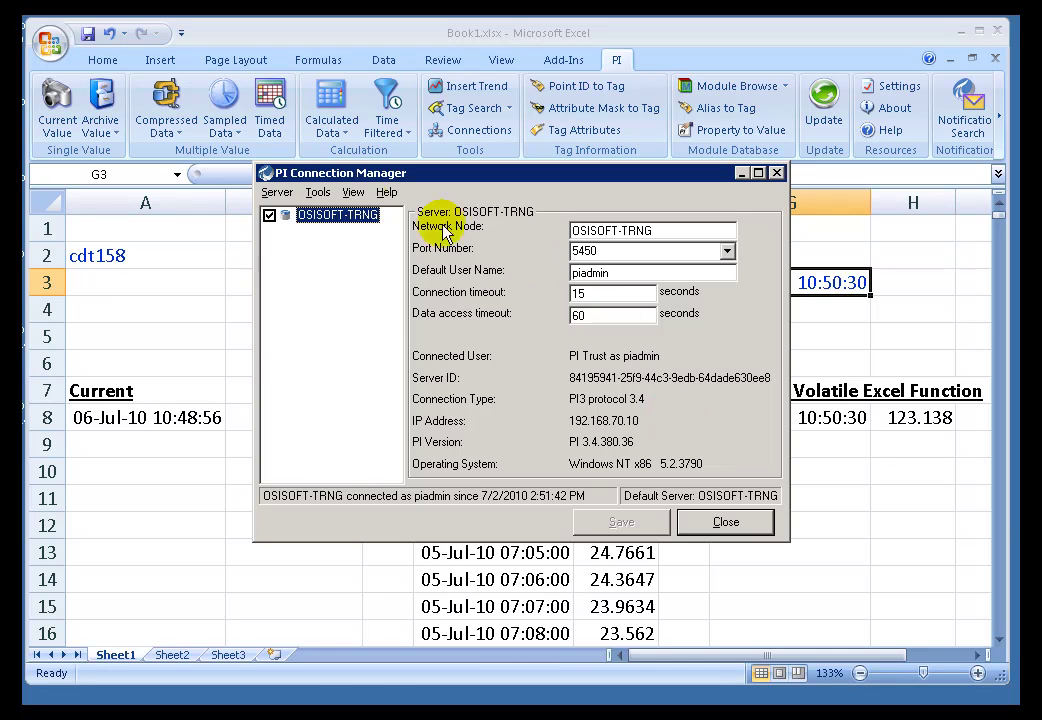
{"action": "left_click", "coordinate": [277, 192]}
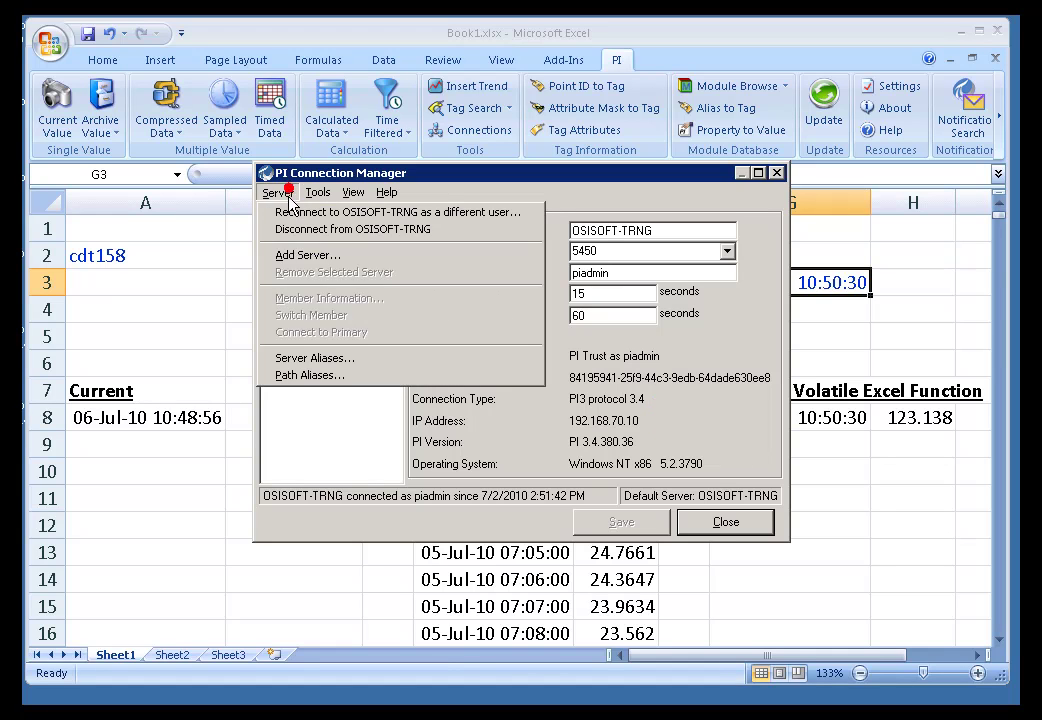
{"action": "left_click", "coordinate": [500, 174]}
{"action": "left_click", "coordinate": [727, 522]}
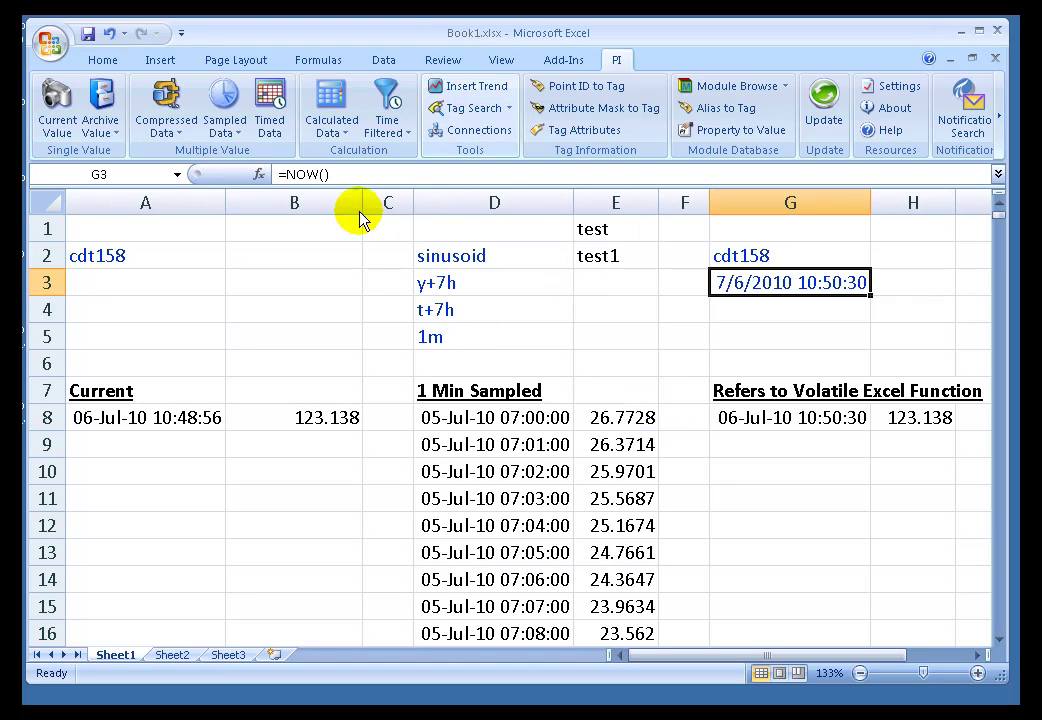
- From cell M3, run a reset PI Tag Search with tag mask b*
{"action": "left_click", "coordinate": [954, 658]}
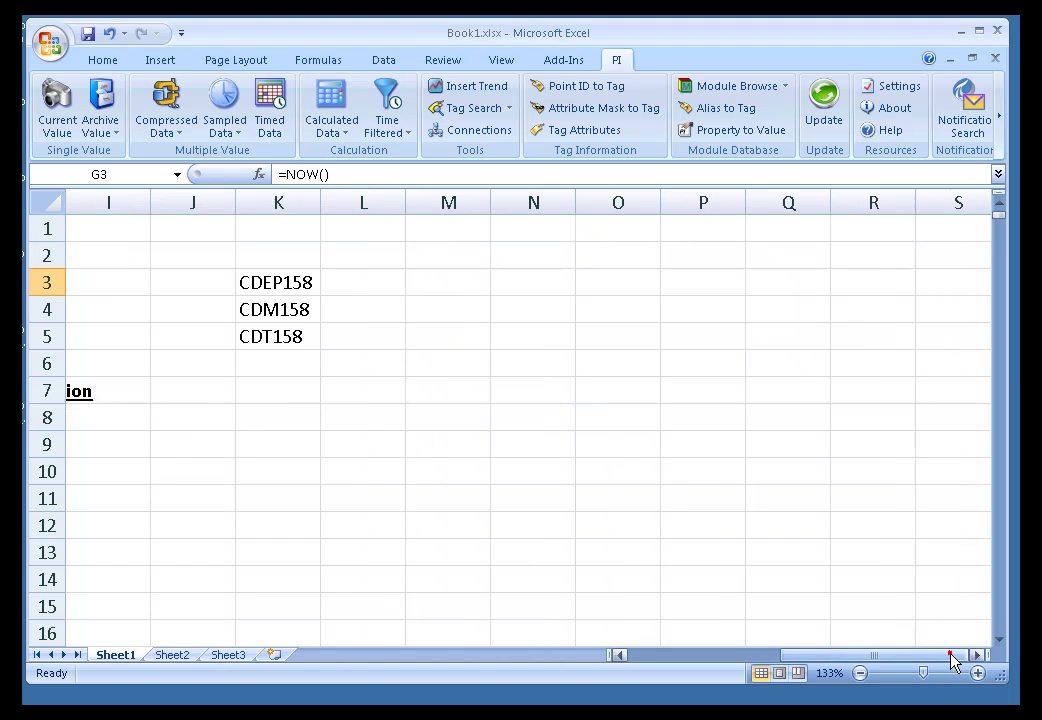
{"action": "left_click", "coordinate": [442, 282]}
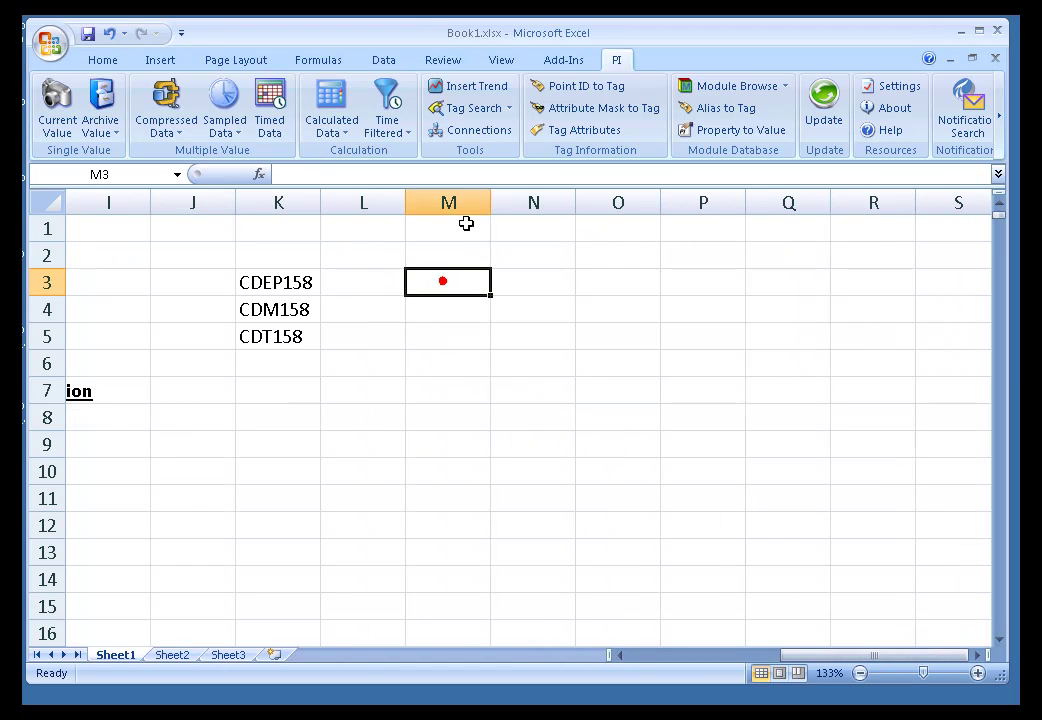
{"action": "left_click", "coordinate": [474, 108]}
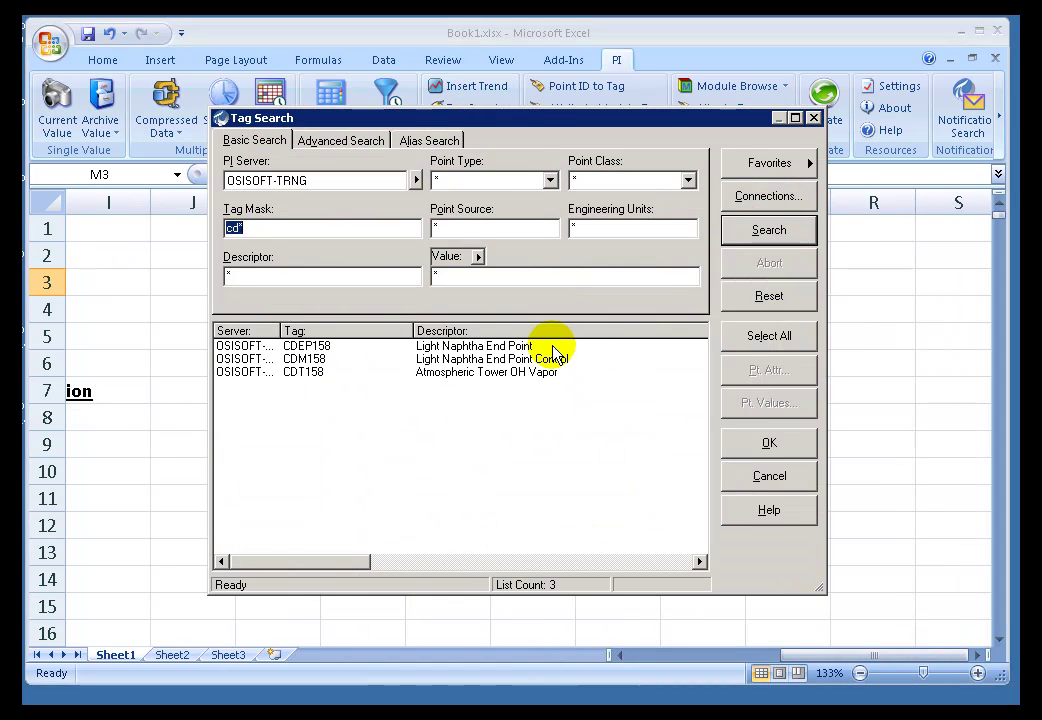
{"action": "left_click", "coordinate": [742, 295]}
{"action": "left_click", "coordinate": [301, 229]}
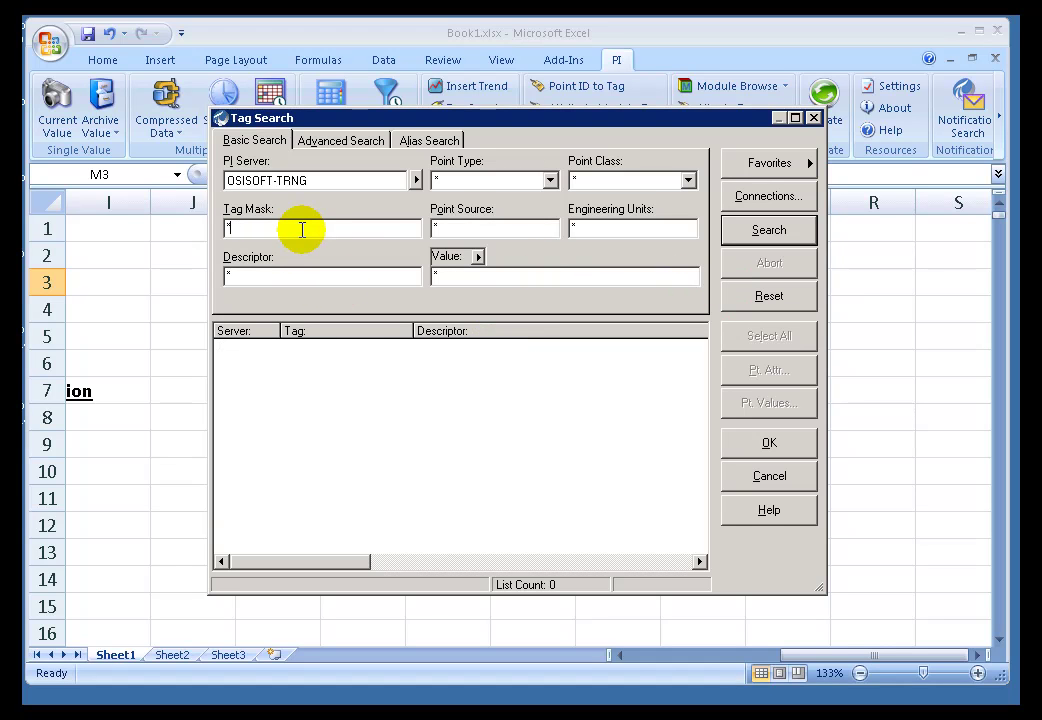
{"action": "type", "text": "b"}
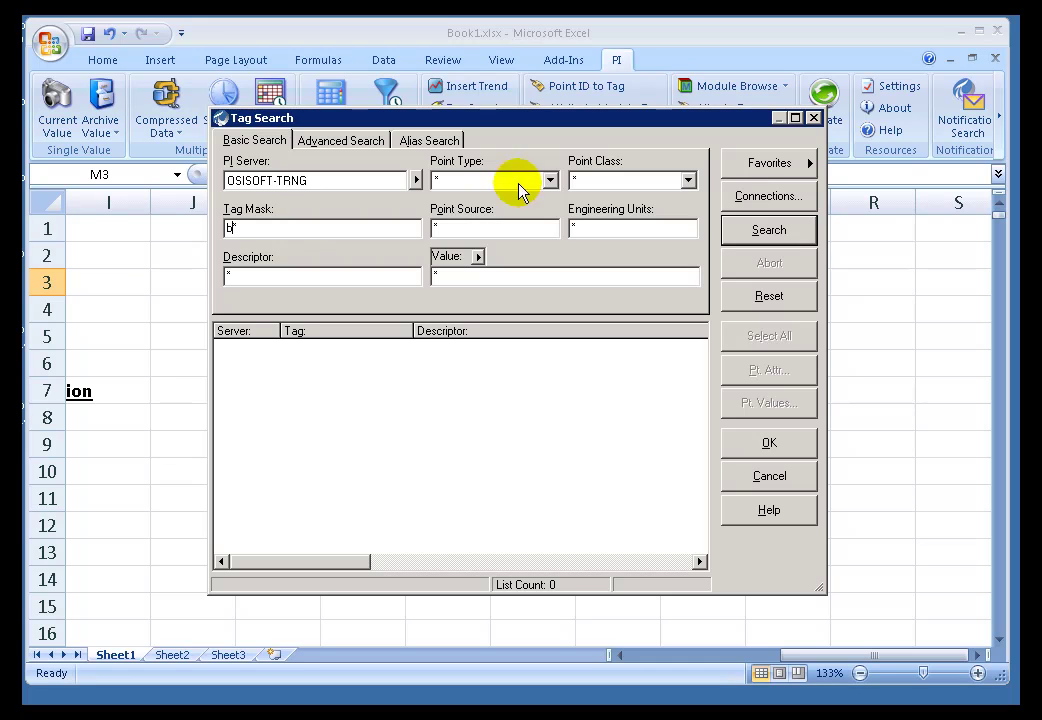
{"action": "left_click", "coordinate": [738, 229]}
- Insert seven found tags, excluding ba:level.1 and BA:CONC.1, into M3:M9 and autofit column M
{"action": "left_click", "coordinate": [300, 449], "text": "shift"}
{"action": "left_click", "coordinate": [293, 384], "text": "ctrl"}
{"action": "left_click", "coordinate": [293, 369], "text": "ctrl"}
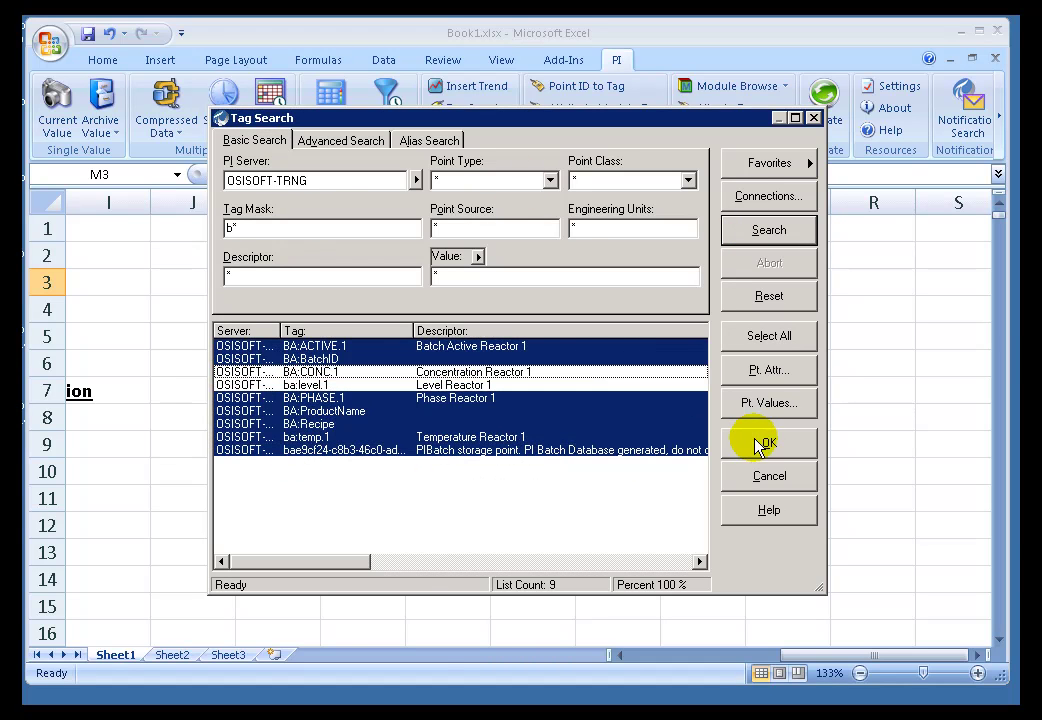
{"action": "left_click", "coordinate": [763, 444]}
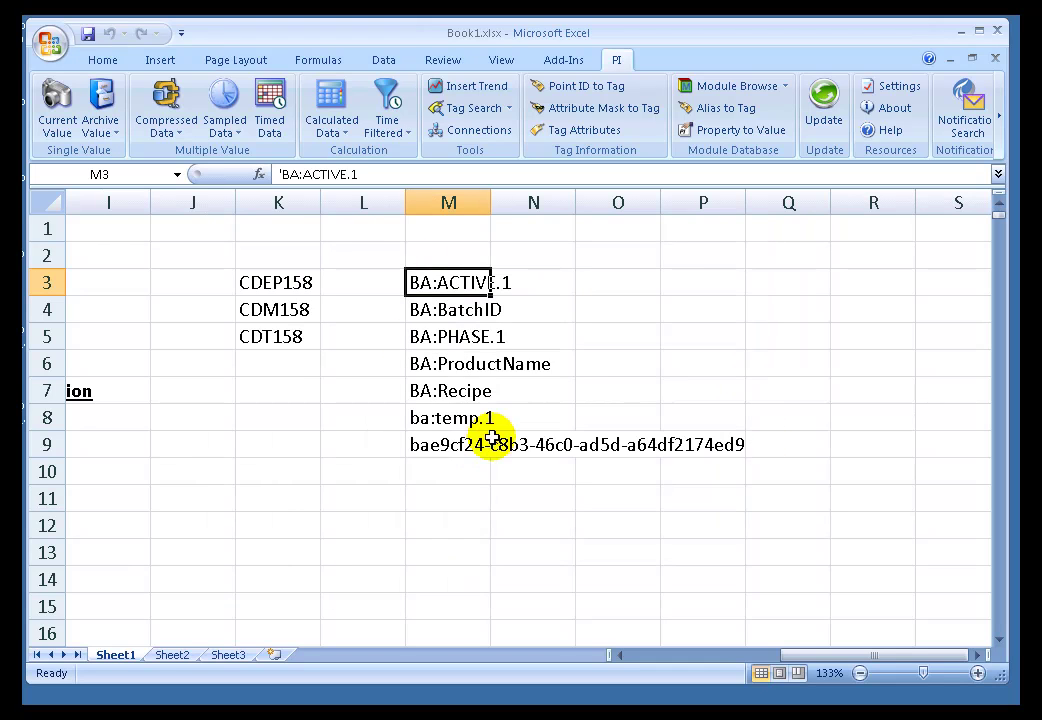
{"action": "double_click", "coordinate": [490, 202]}
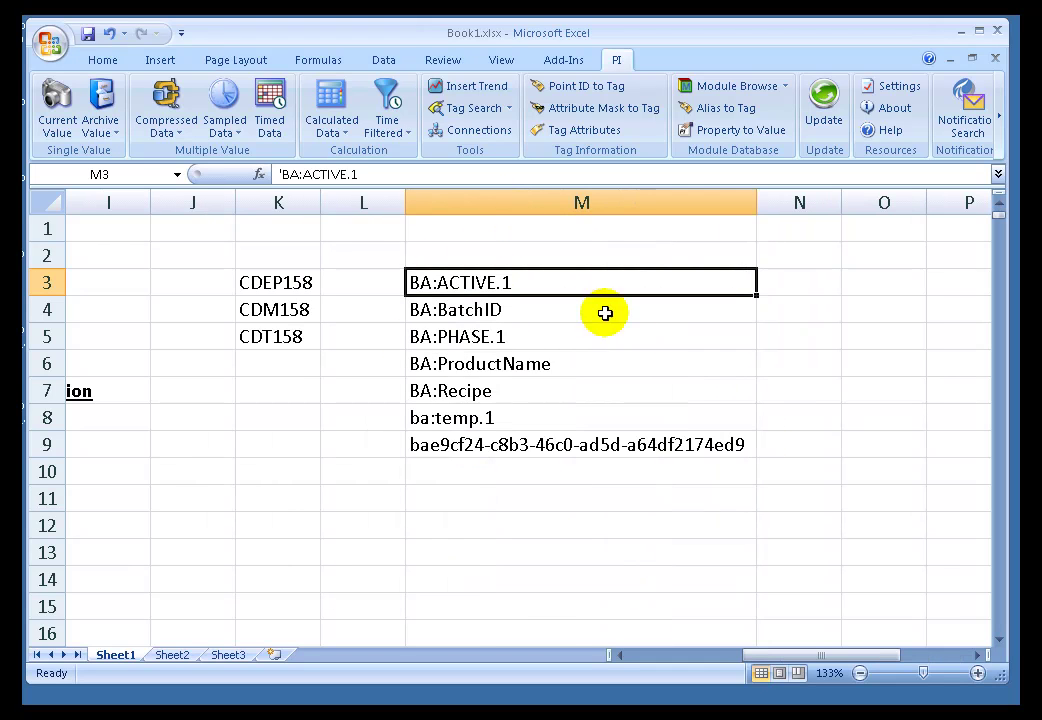
- Replace the tag in D8's PISampDat formula with "cdt158" and commit it as an array formula
{"action": "left_click_drag", "start_coordinate": [791, 658], "coordinate": [648, 656]}
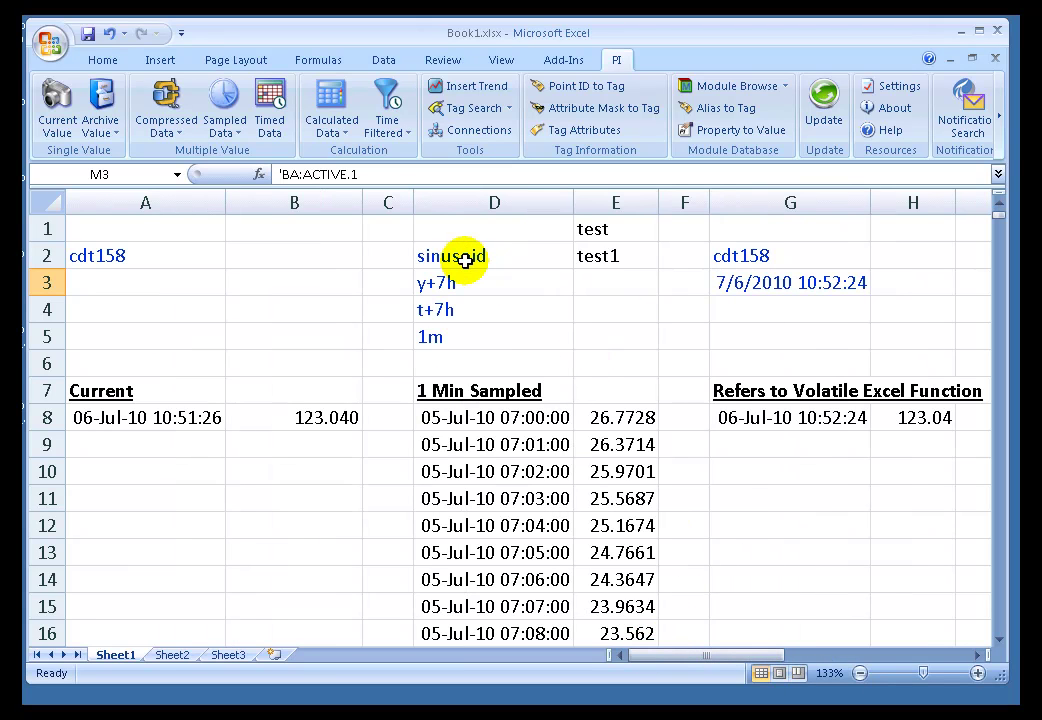
{"action": "double_click", "coordinate": [424, 419]}
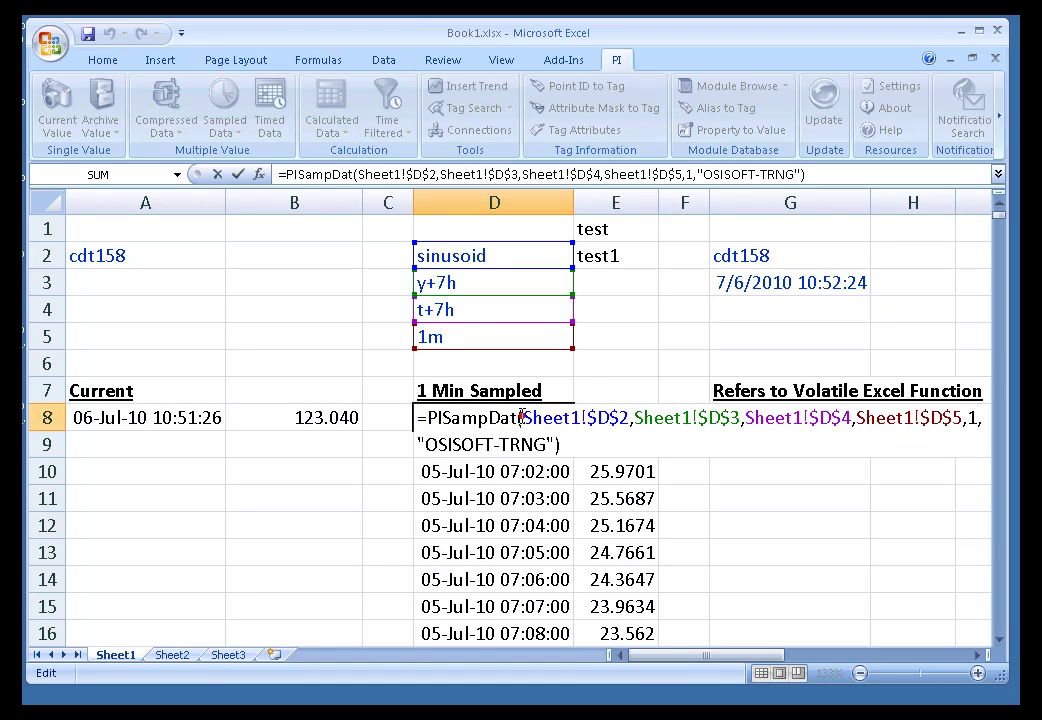
{"action": "left_click_drag", "start_coordinate": [522, 418], "coordinate": [632, 418]}
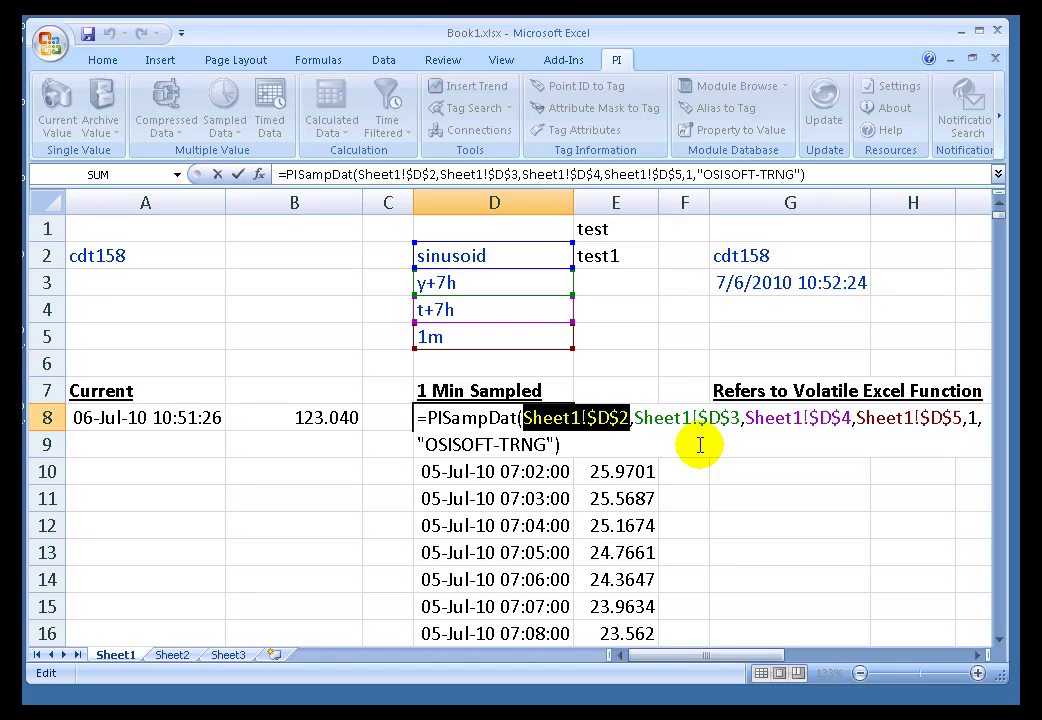
{"action": "type", "text": "\"cdt15"}
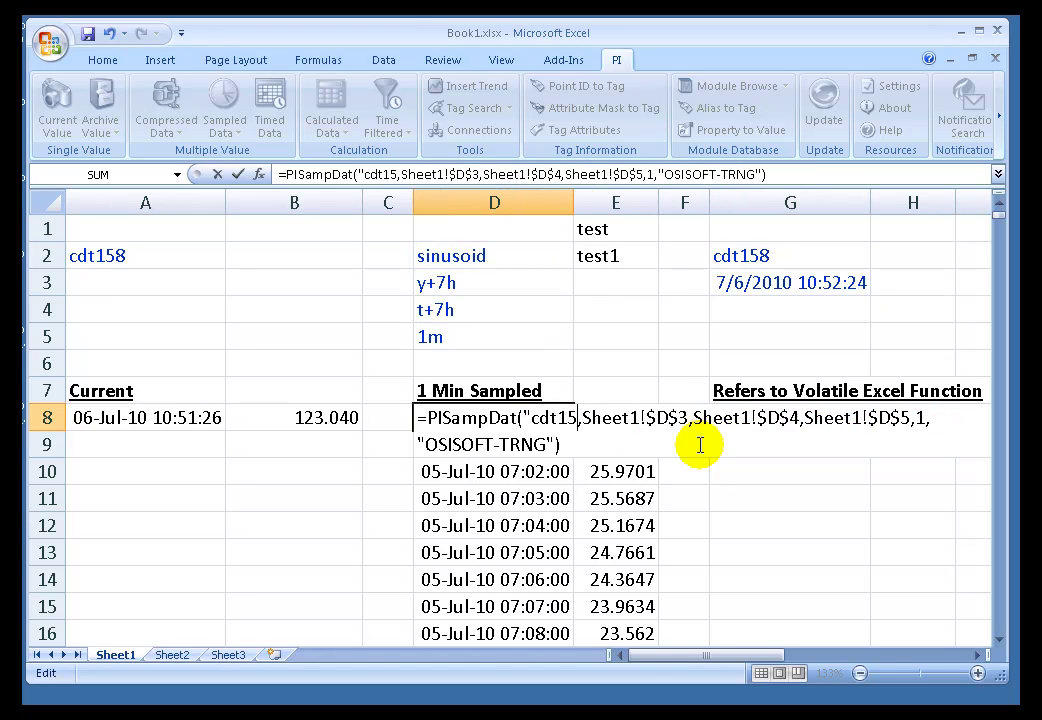
{"action": "type", "text": "8\""}
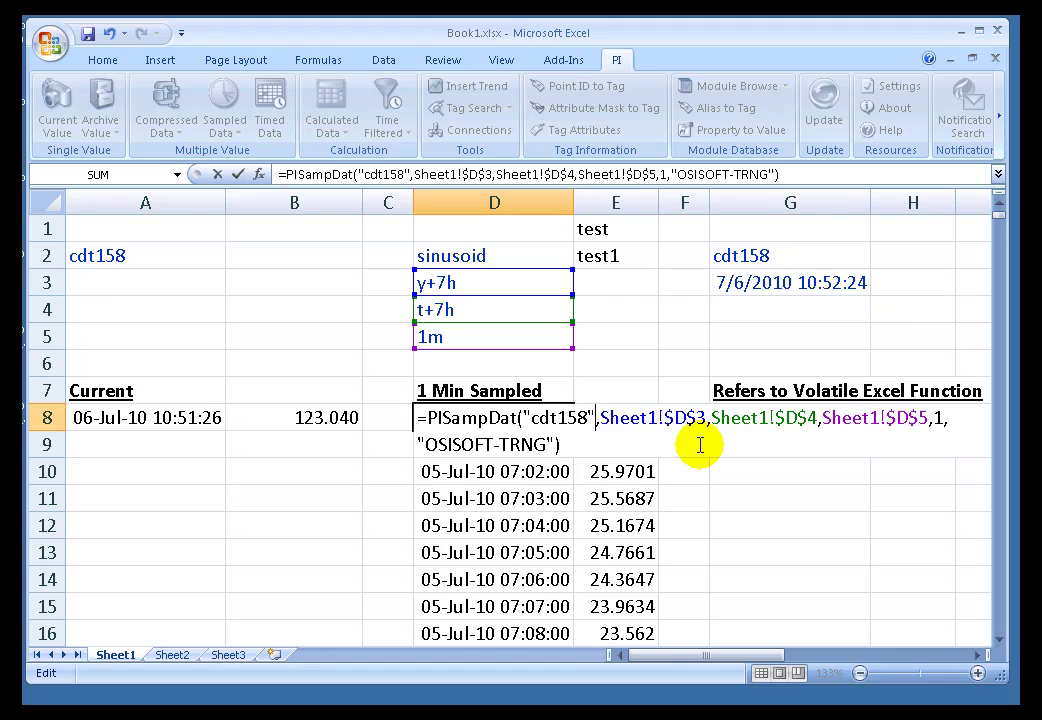
{"action": "key", "text": "Return"}
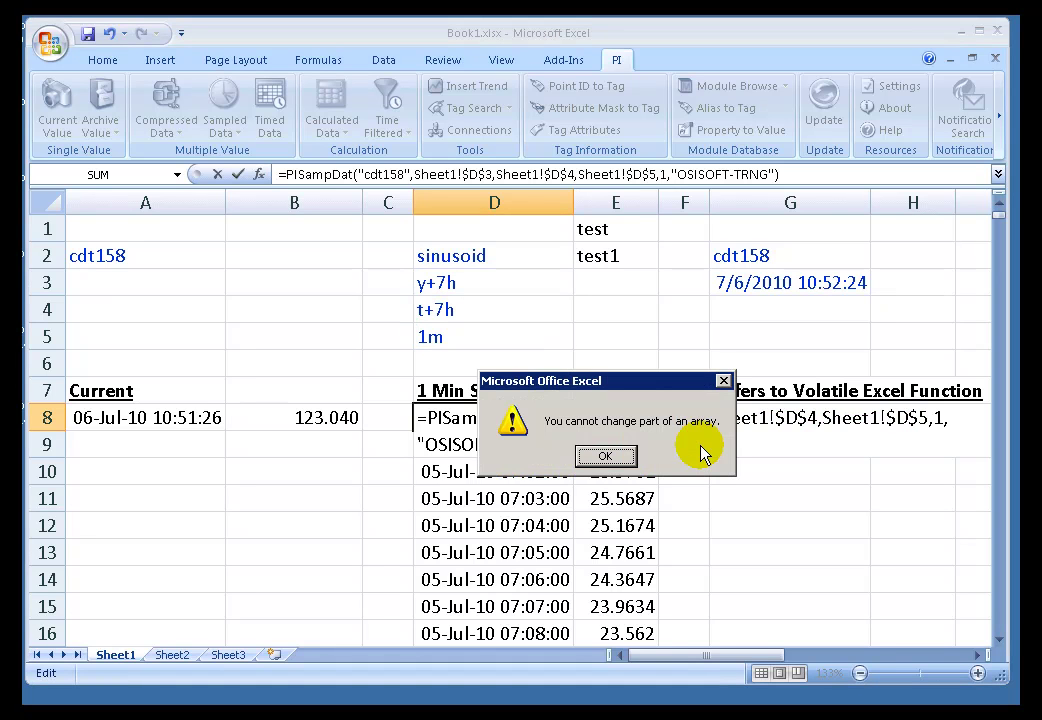
{"action": "key", "text": "Return"}
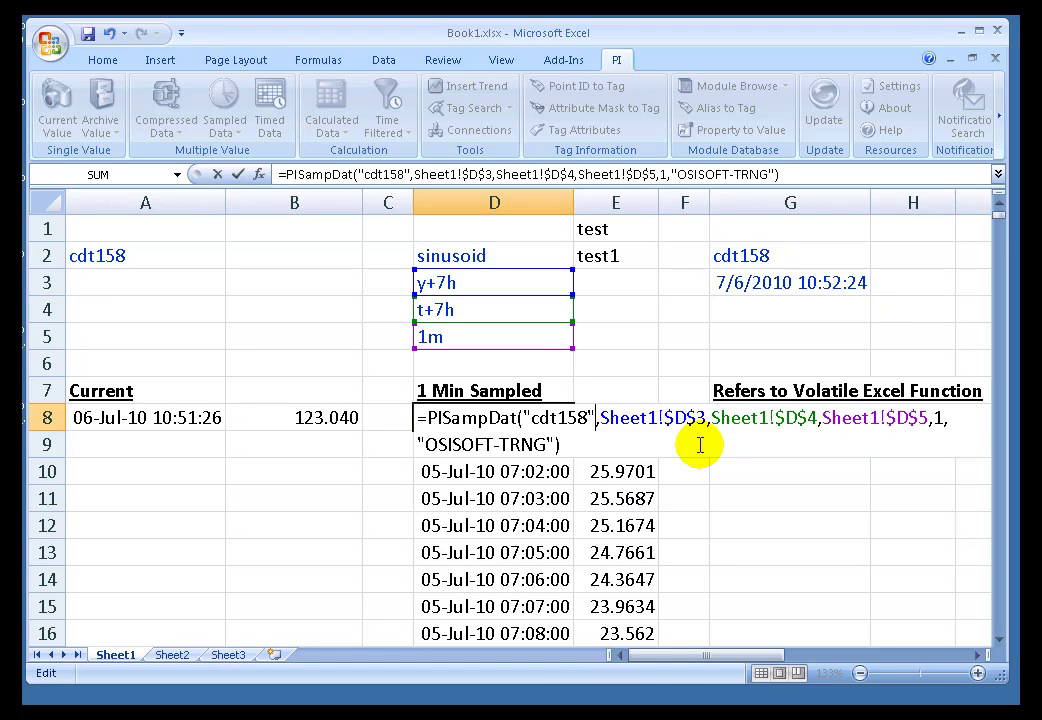
{"action": "key", "text": "ctrl+shift+Return"}
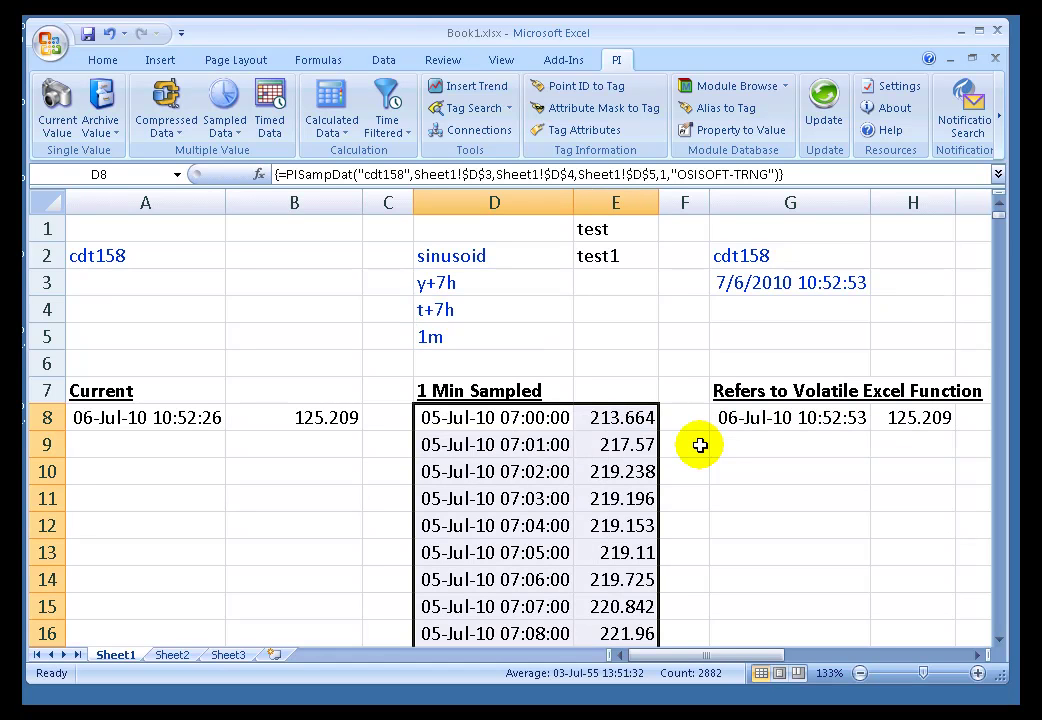
- Recommit D8's array formula so it uses Sheet1!$D$3, $D$4 and $D$5
{"action": "left_click", "coordinate": [456, 418]}
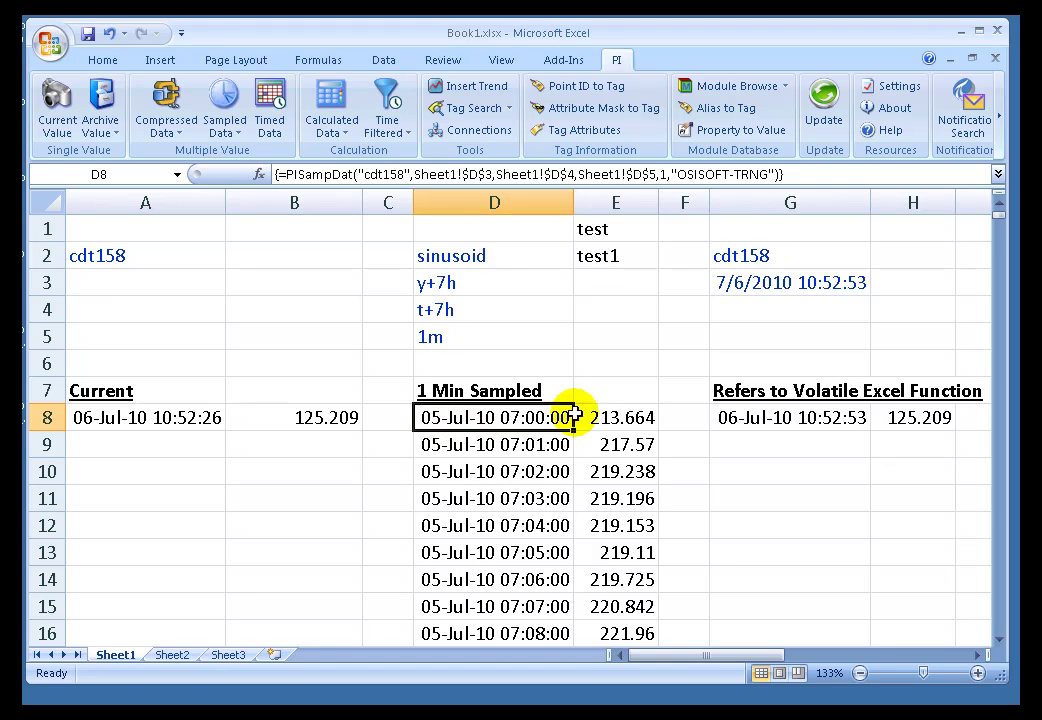
{"action": "double_click", "coordinate": [452, 419]}
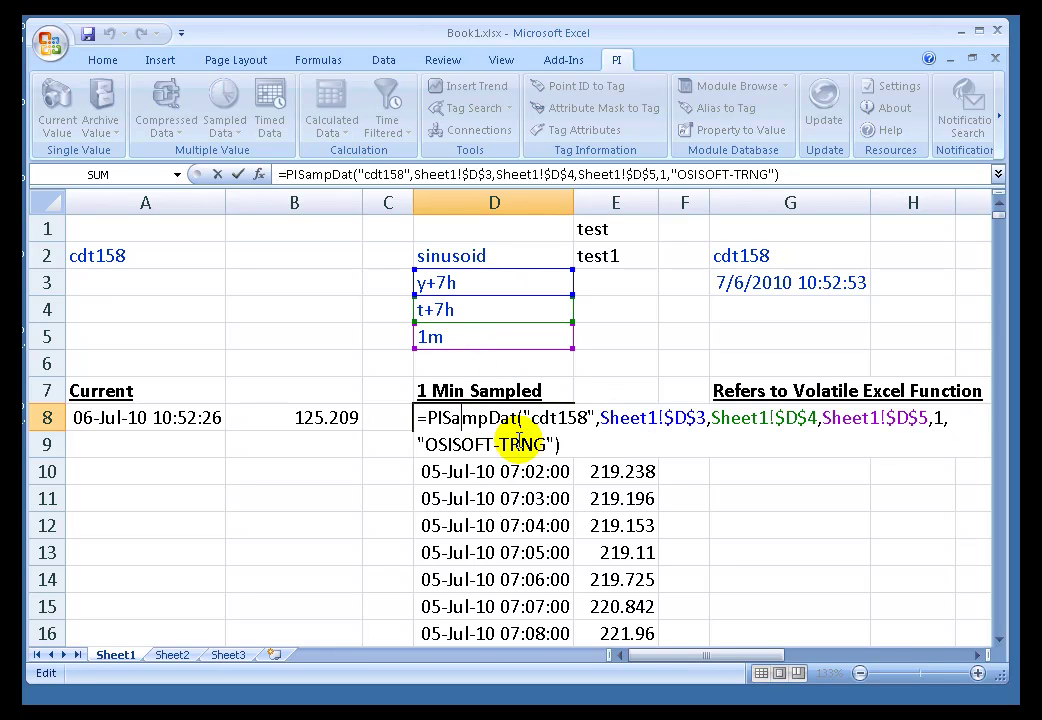
{"action": "key", "text": "Escape"}
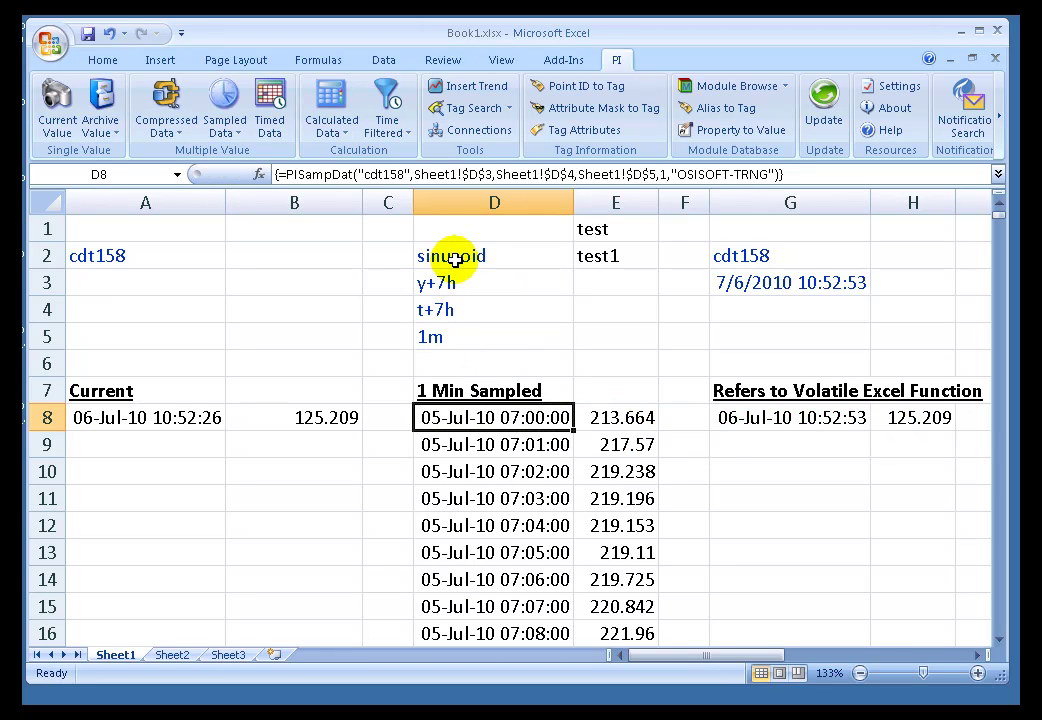
{"action": "double_click", "coordinate": [452, 420]}
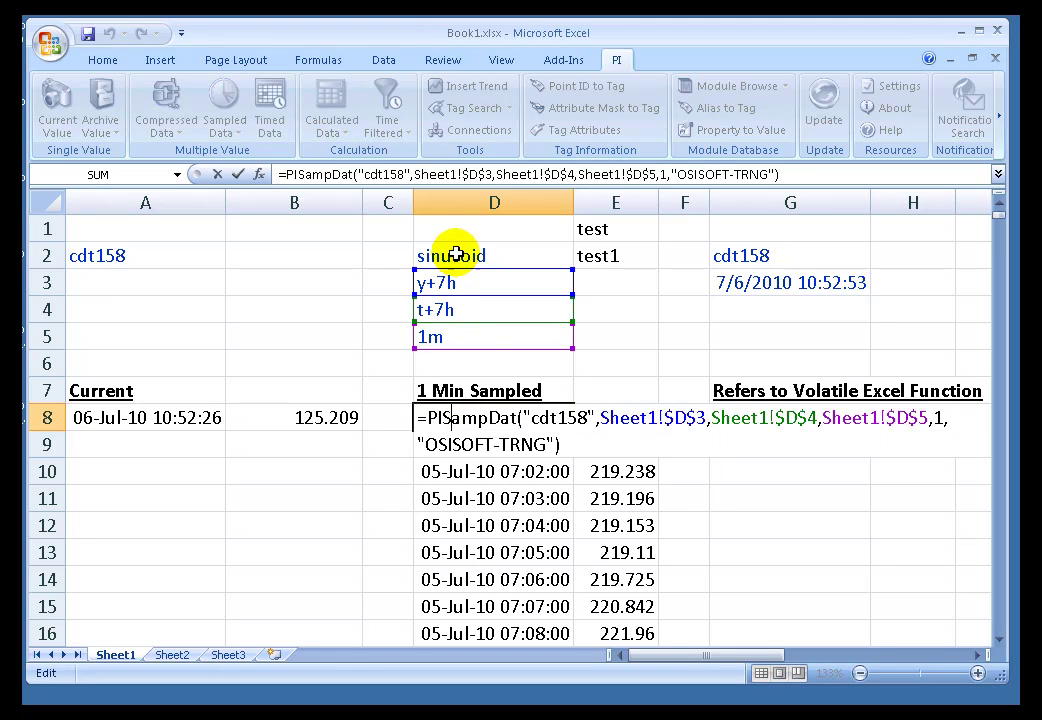
{"action": "key", "text": "ctrl+shift+Return"}
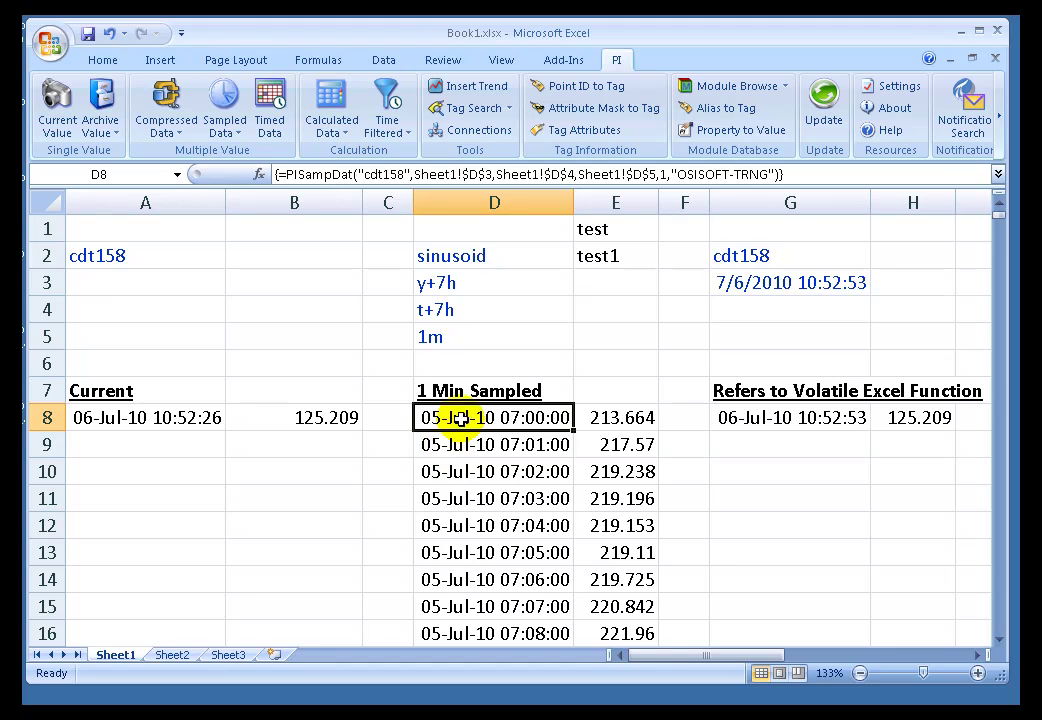
{"action": "double_click", "coordinate": [448, 420]}
{"action": "key", "text": "ctrl+shift+Return"}
- In D8's Sampled Data settings, replace the cdt158 tag name with a reference to D2
{"action": "right_click", "coordinate": [447, 424]}
{"action": "left_click", "coordinate": [527, 480]}
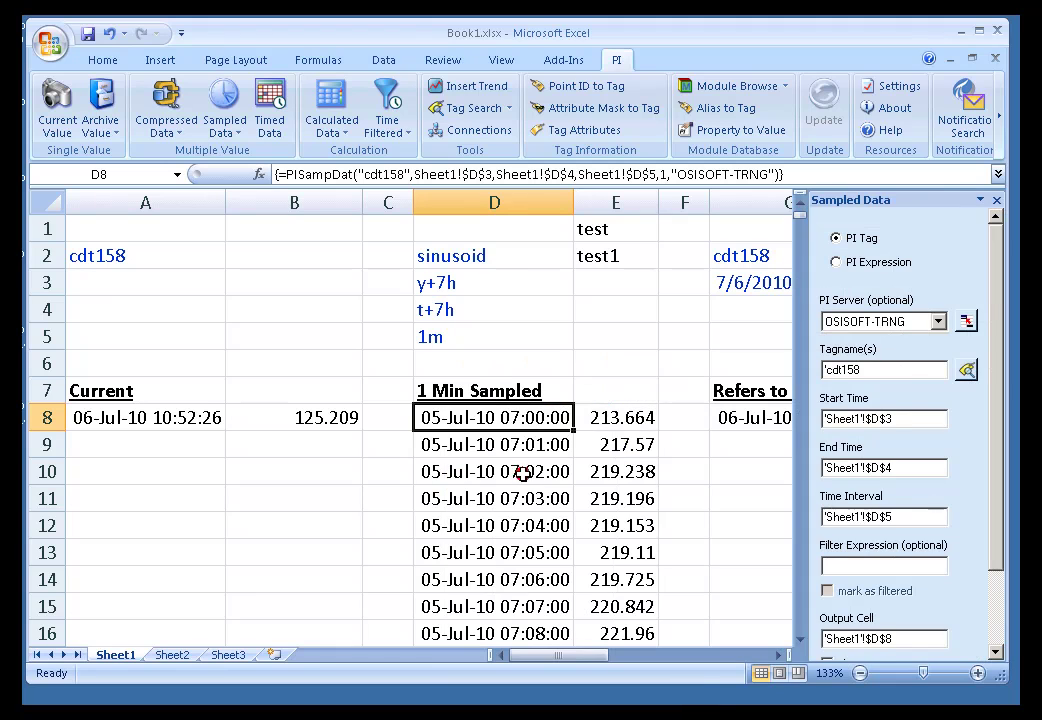
{"action": "left_click", "coordinate": [876, 368]}
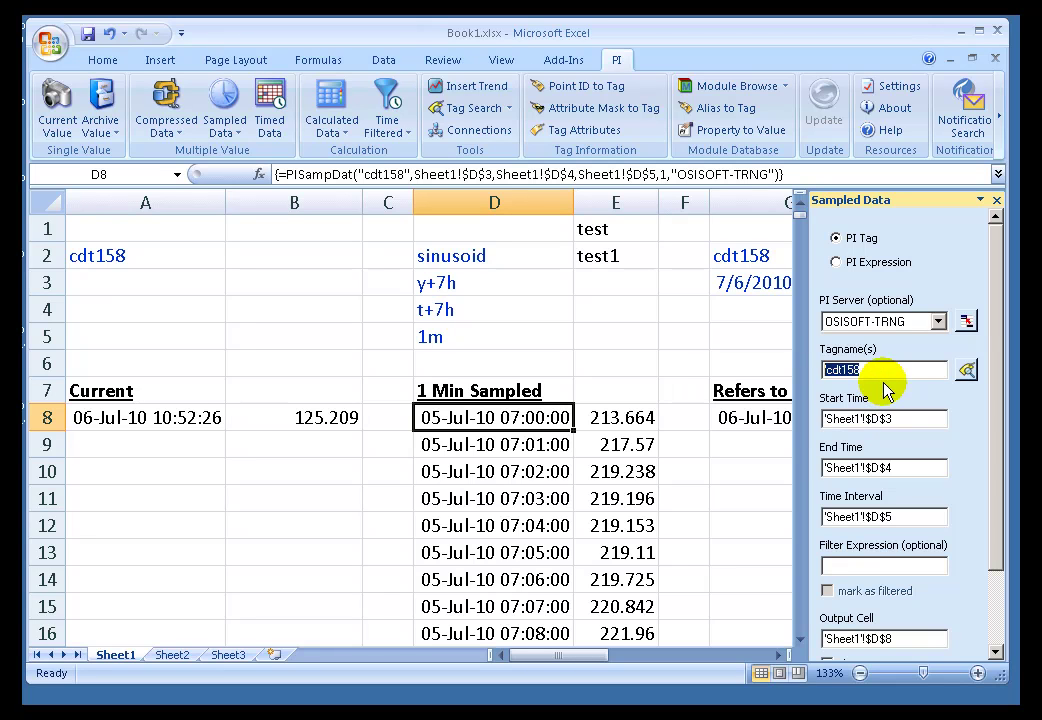
{"action": "left_click_drag", "start_coordinate": [868, 370], "coordinate": [807, 367]}
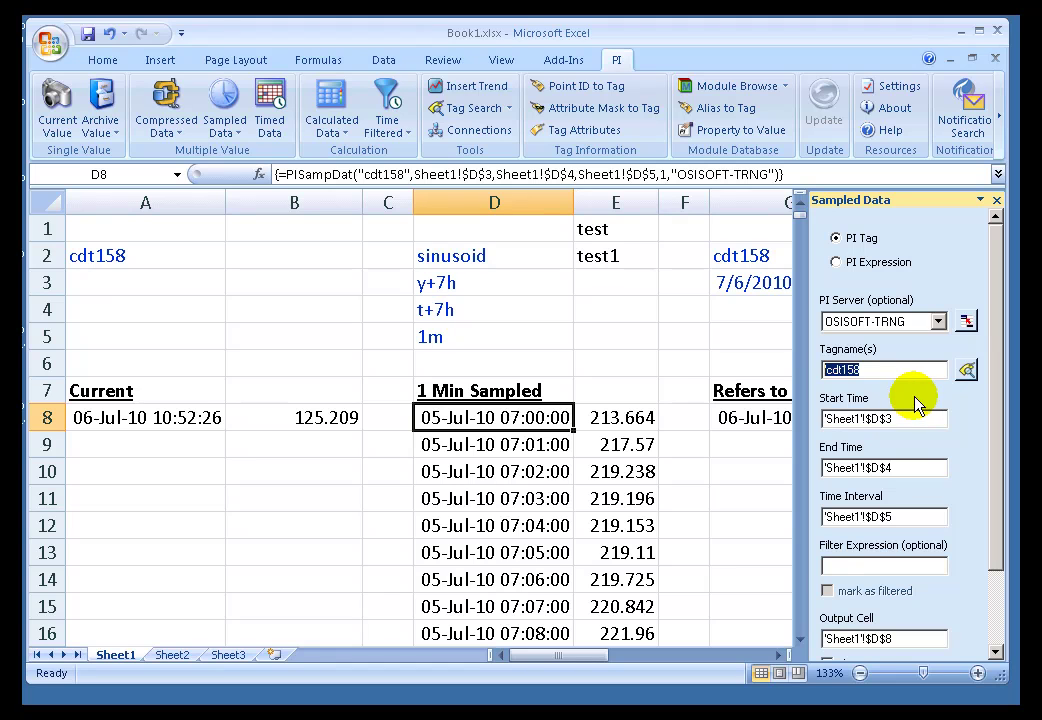
{"action": "key", "text": "Delete"}
{"action": "left_click", "coordinate": [455, 258]}
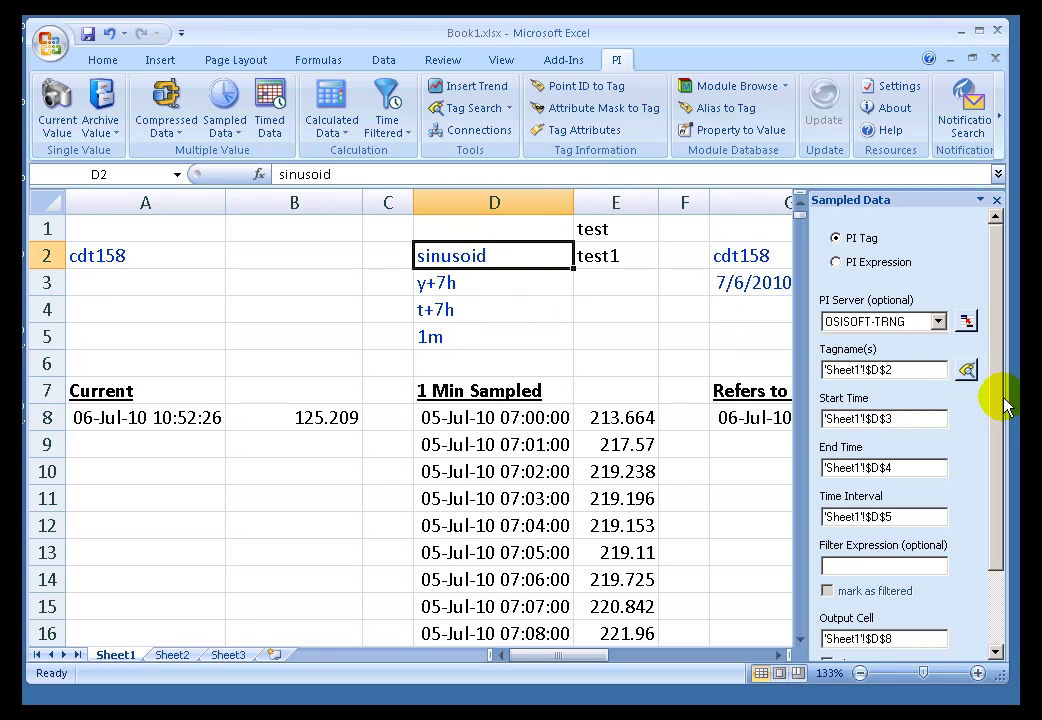
{"action": "left_click_drag", "start_coordinate": [1000, 410], "coordinate": [1000, 481]}
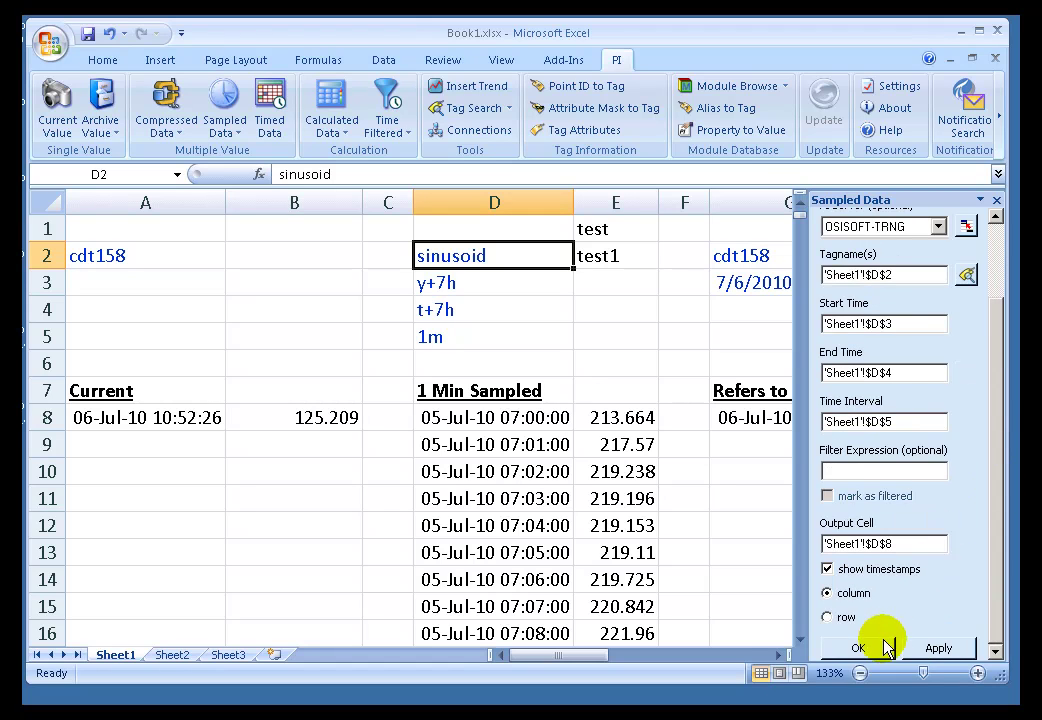
{"action": "left_click", "coordinate": [862, 649]}
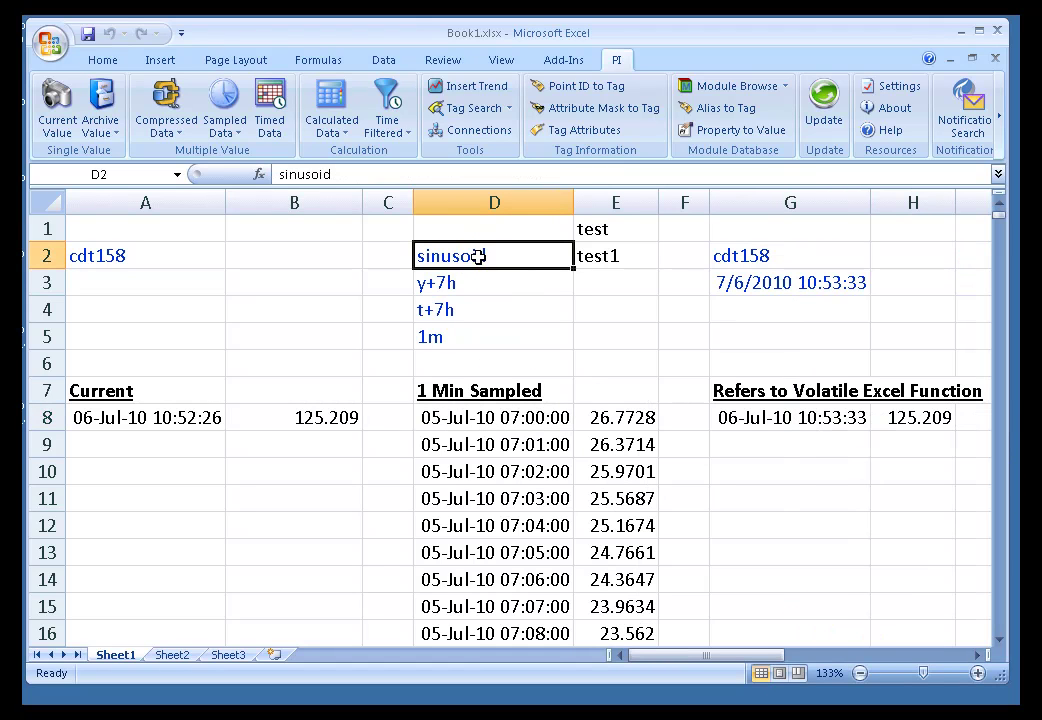
- Enter cdt158 in D2, then change the tag to ba:level.1
{"action": "type", "text": "cdt158"}
{"action": "key", "text": "Return"}
{"action": "left_click", "coordinate": [478, 257]}
{"action": "type", "text": "ba:le"}
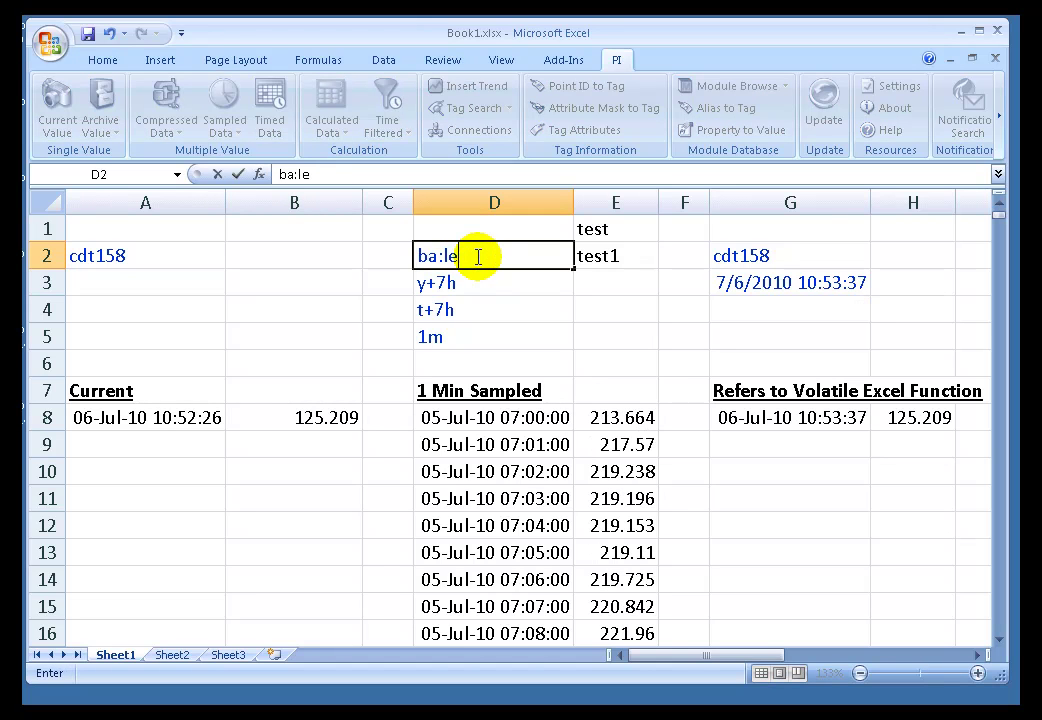
{"action": "key", "text": "Down"}
{"action": "key", "text": "Down"}
{"action": "key", "text": "Down"}
{"action": "key", "text": "Down"}
{"action": "key", "text": "Down"}
{"action": "key", "text": "Down"}
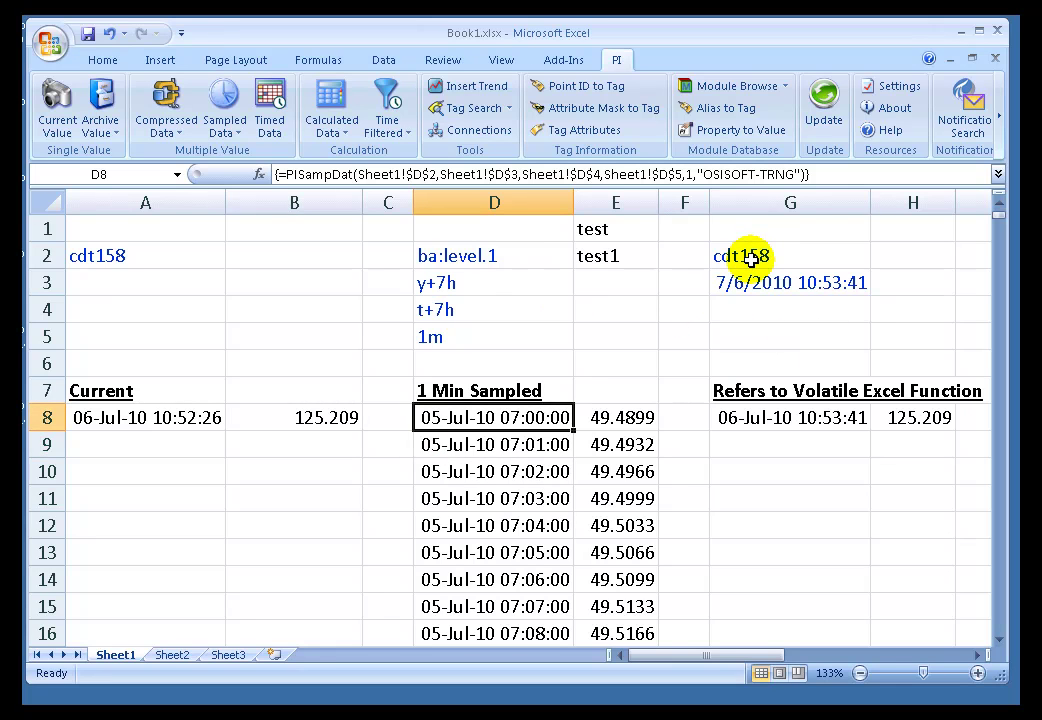
- Re-enter G8's PIArcVal array formula to refresh it
{"action": "double_click", "coordinate": [737, 419]}
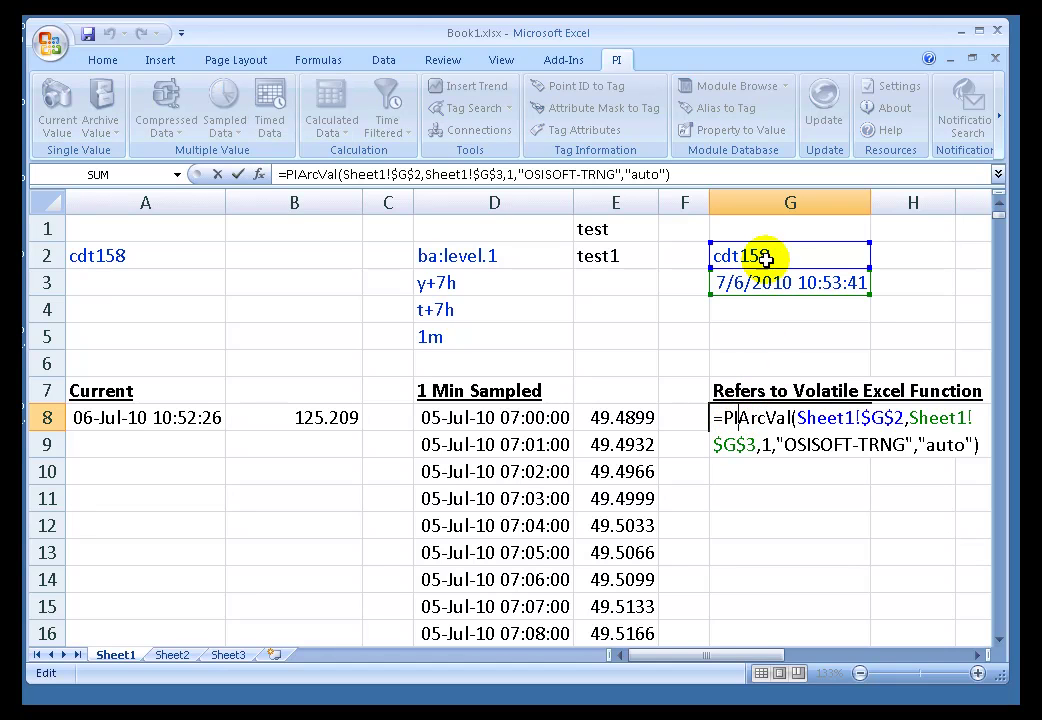
{"action": "key", "text": "ctrl+shift+Return"}
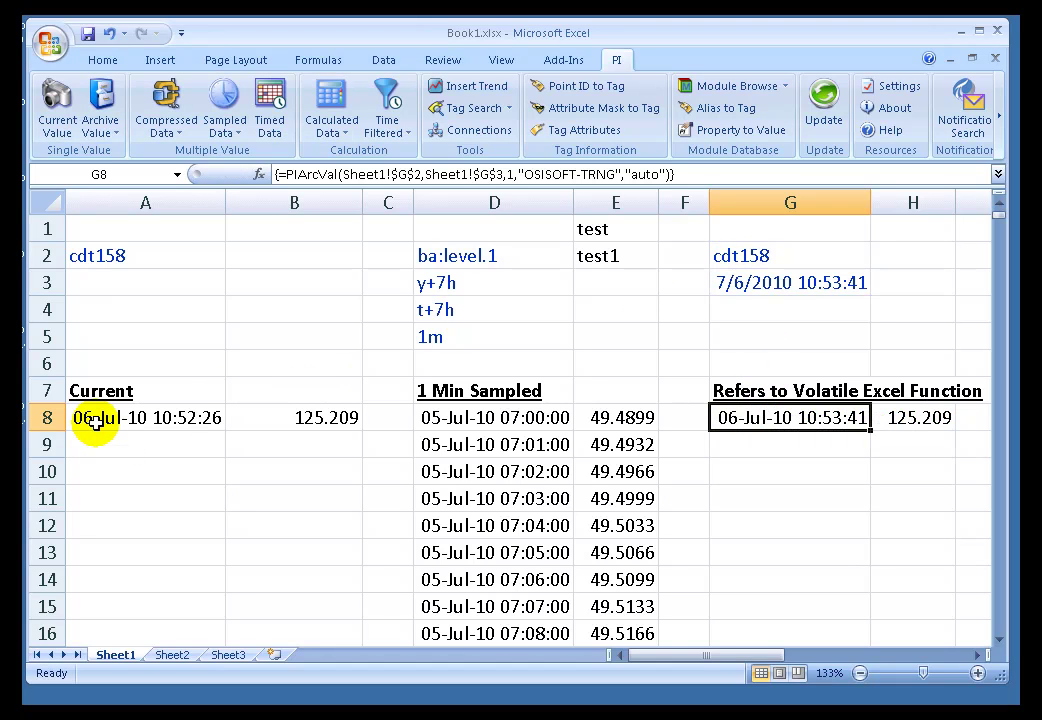
{"action": "left_click", "coordinate": [111, 61]}
- Switch to Activity_Report_Solution and set the first tag in A7 to ba:level.1
{"action": "left_click", "coordinate": [501, 61]}
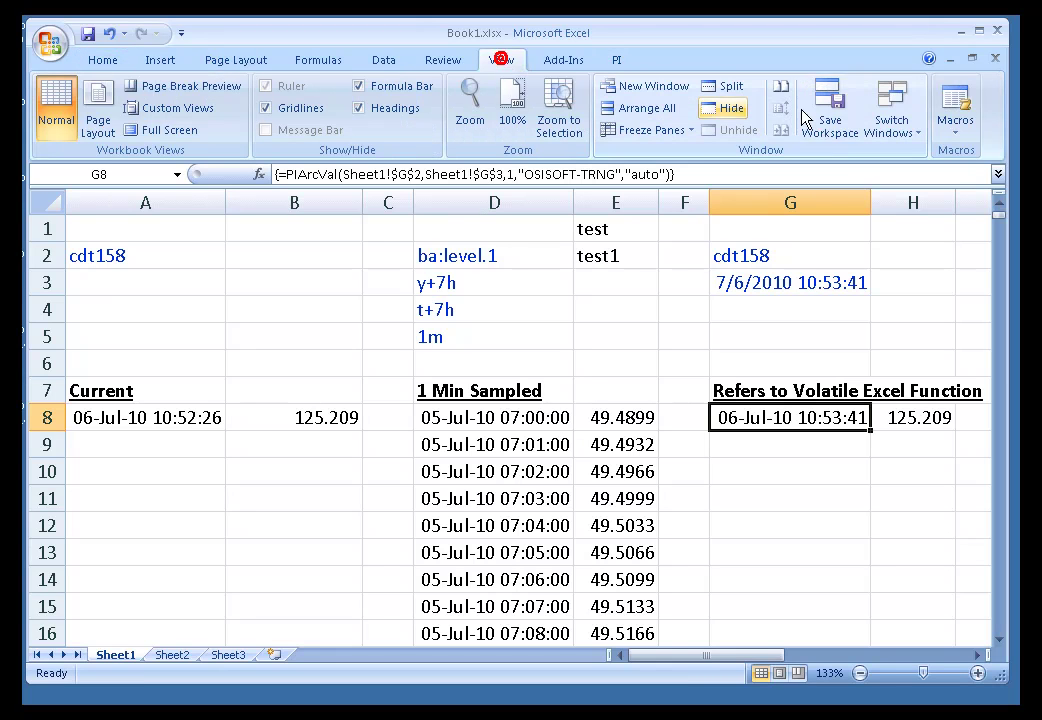
{"action": "left_click", "coordinate": [888, 108]}
{"action": "left_click", "coordinate": [925, 155]}
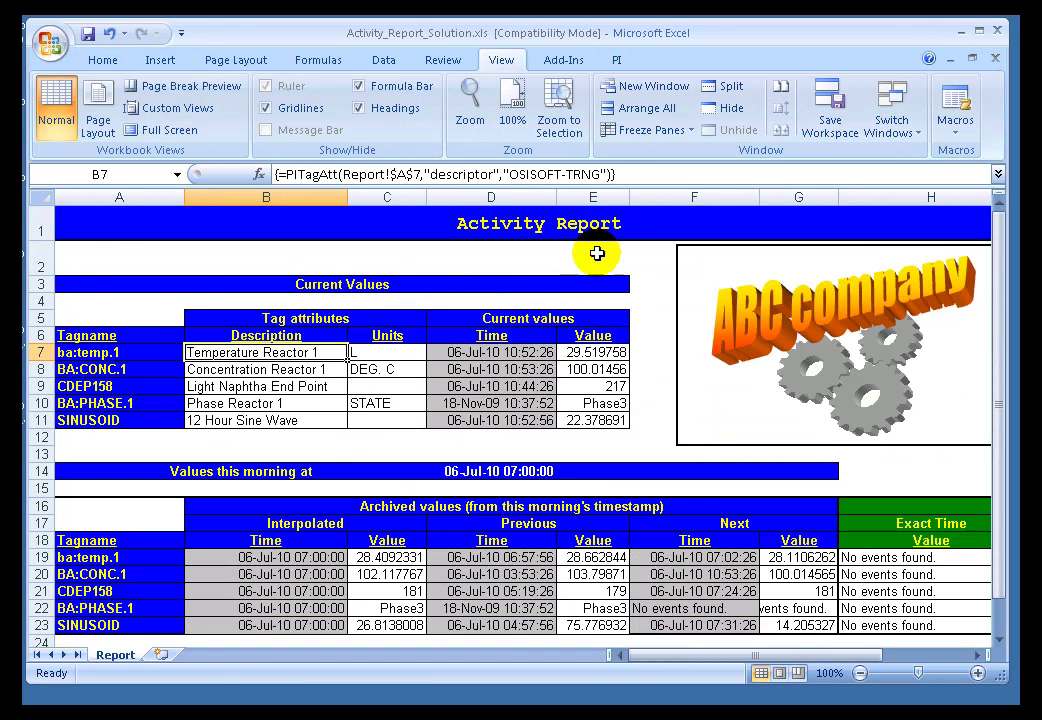
{"action": "left_click", "coordinate": [82, 352]}
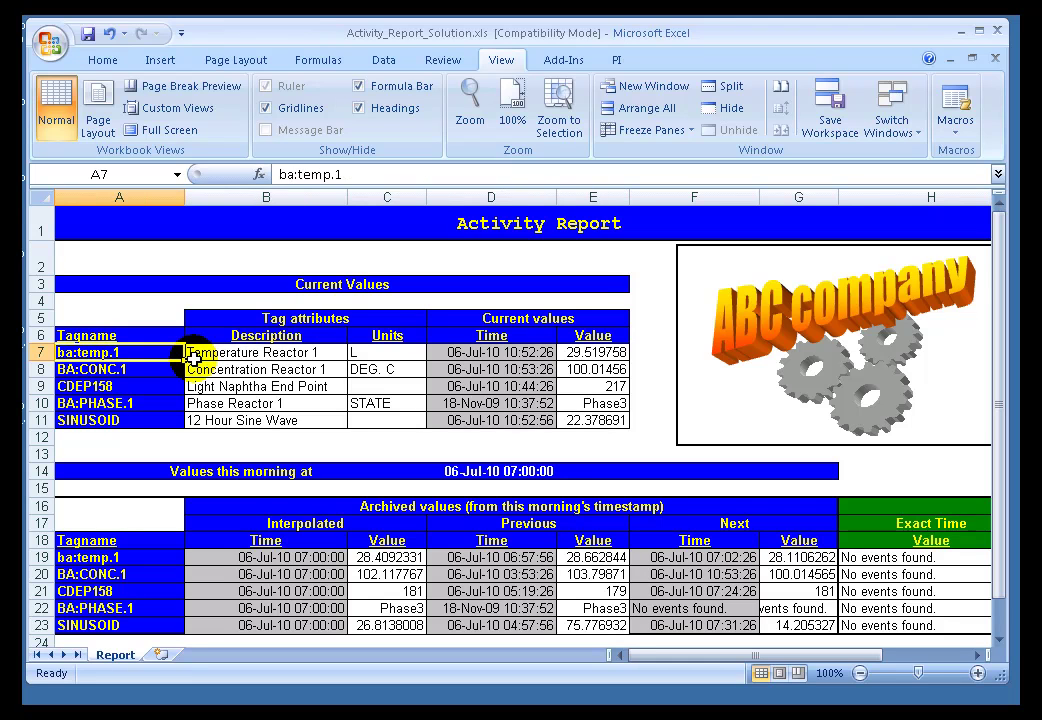
{"action": "type", "text": "ba:le"}
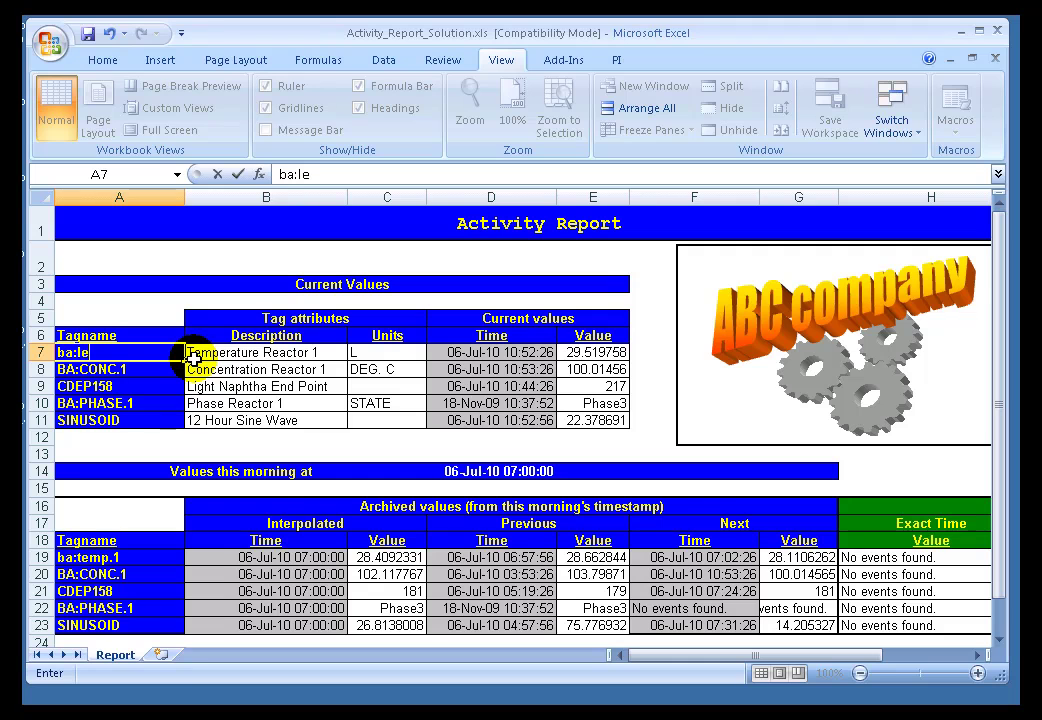
{"action": "type", "text": "vel.1"}
{"action": "key", "text": "Return"}
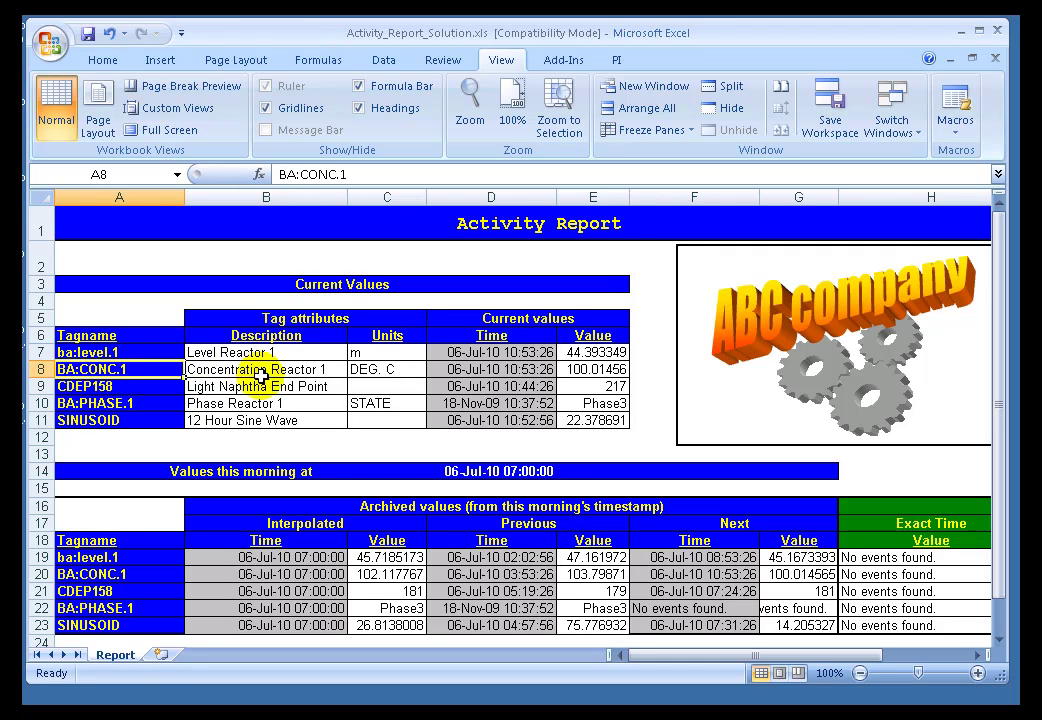
- Recommit B7's PITagAtt description array formula
{"action": "double_click", "coordinate": [205, 352]}
{"action": "left_click_drag", "start_coordinate": [249, 352], "coordinate": [318, 352]}
{"action": "key", "text": "ctrl+shift+Return"}
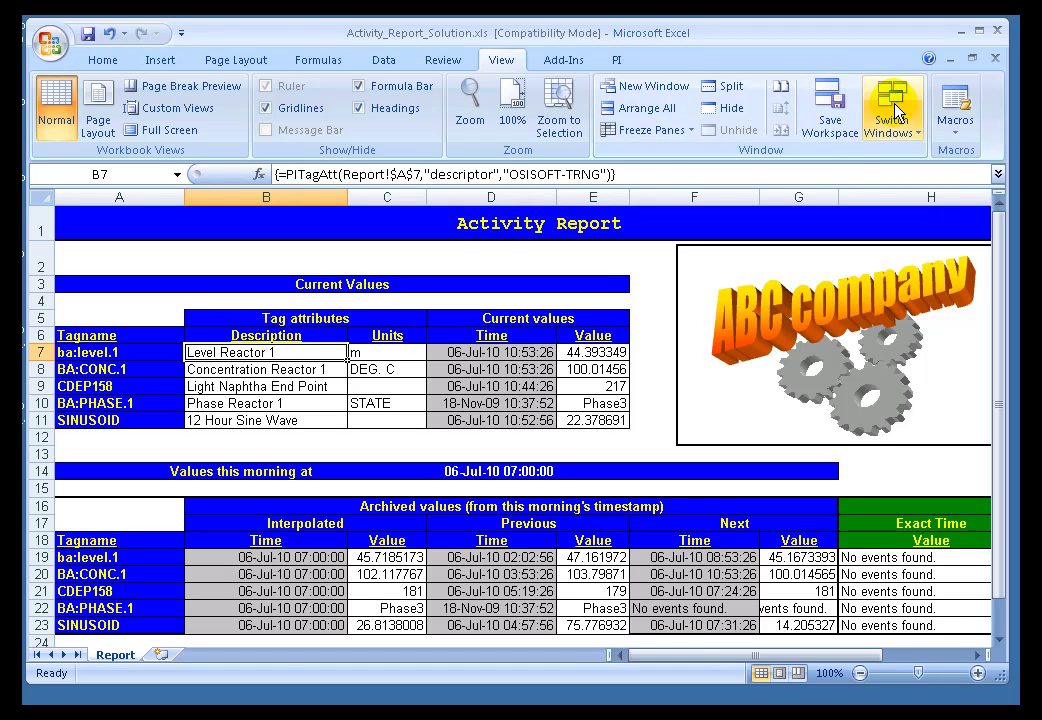
{"action": "left_click", "coordinate": [891, 110]}
- Back in Book1, recommit D8's sampled-data array formula
{"action": "left_click", "coordinate": [914, 177]}
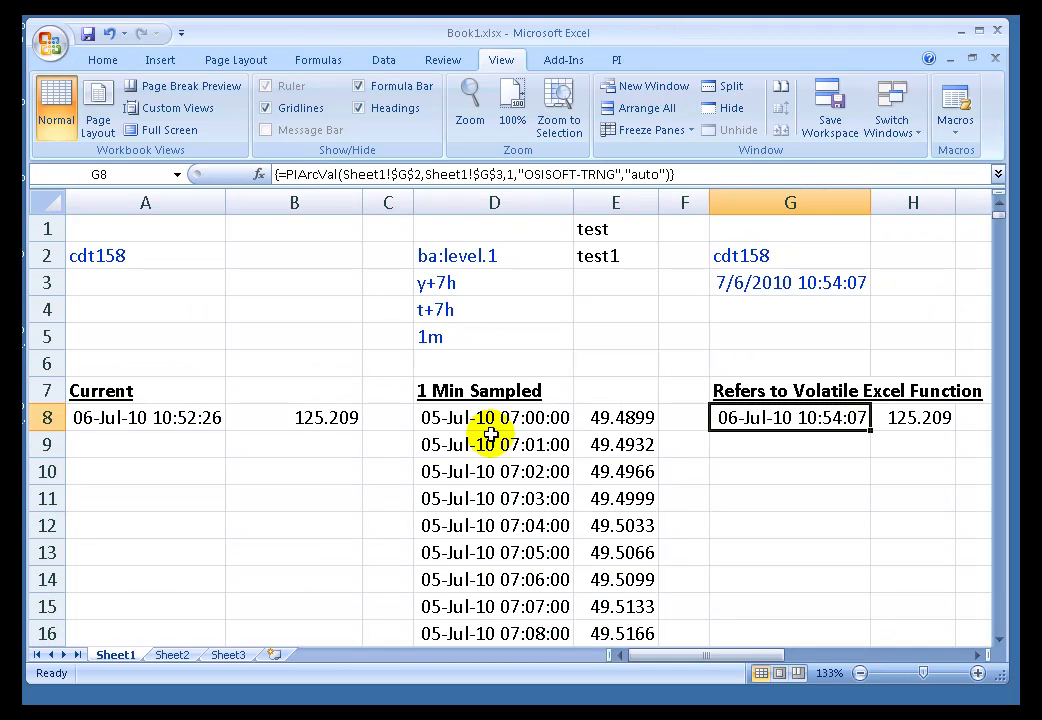
{"action": "double_click", "coordinate": [452, 418]}
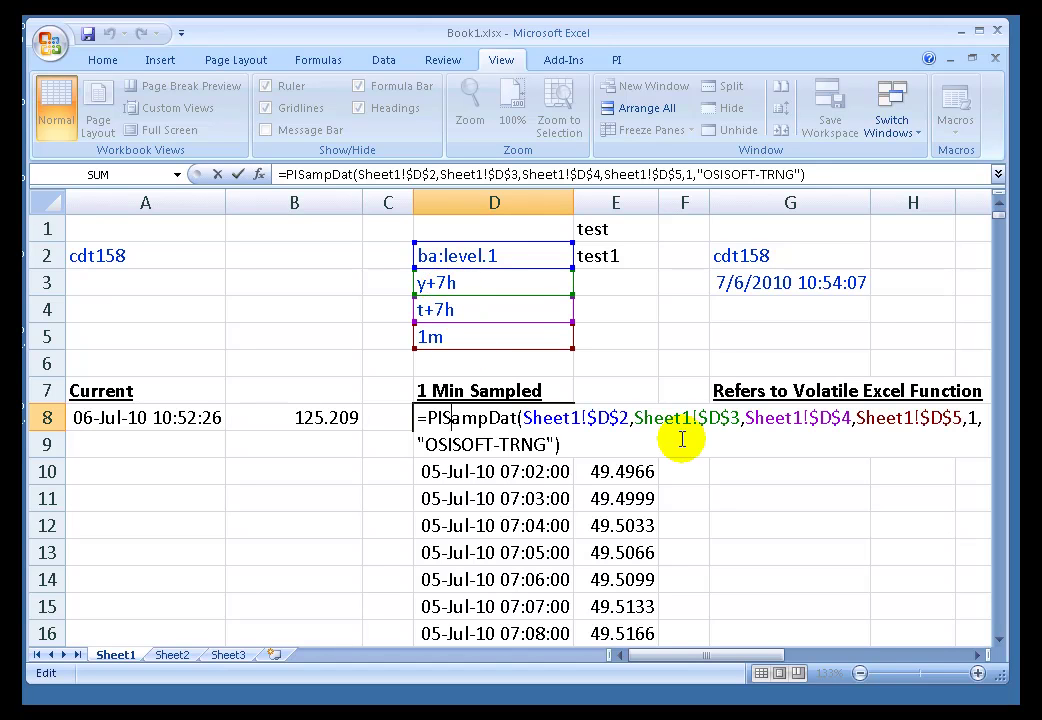
{"action": "key", "text": "ctrl+shift+Return"}
- Check the Sampled Data settings, then enter =today() as the start time in D3
{"action": "right_click", "coordinate": [452, 418]}
{"action": "left_click", "coordinate": [507, 474]}
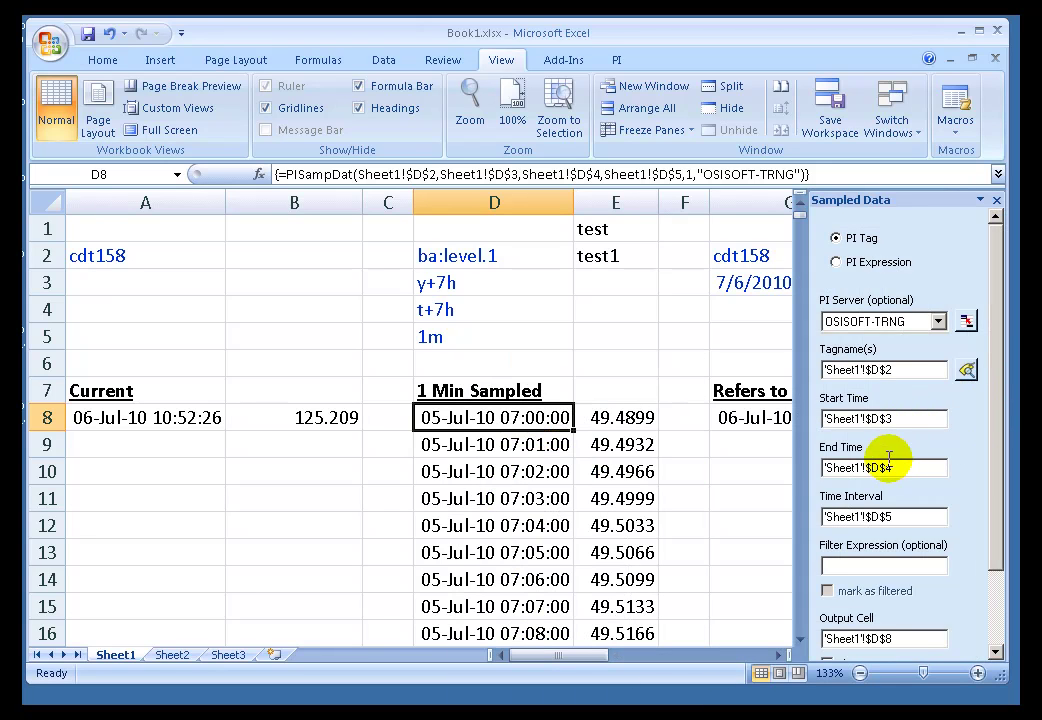
{"action": "left_click", "coordinate": [996, 205]}
{"action": "left_click", "coordinate": [479, 286]}
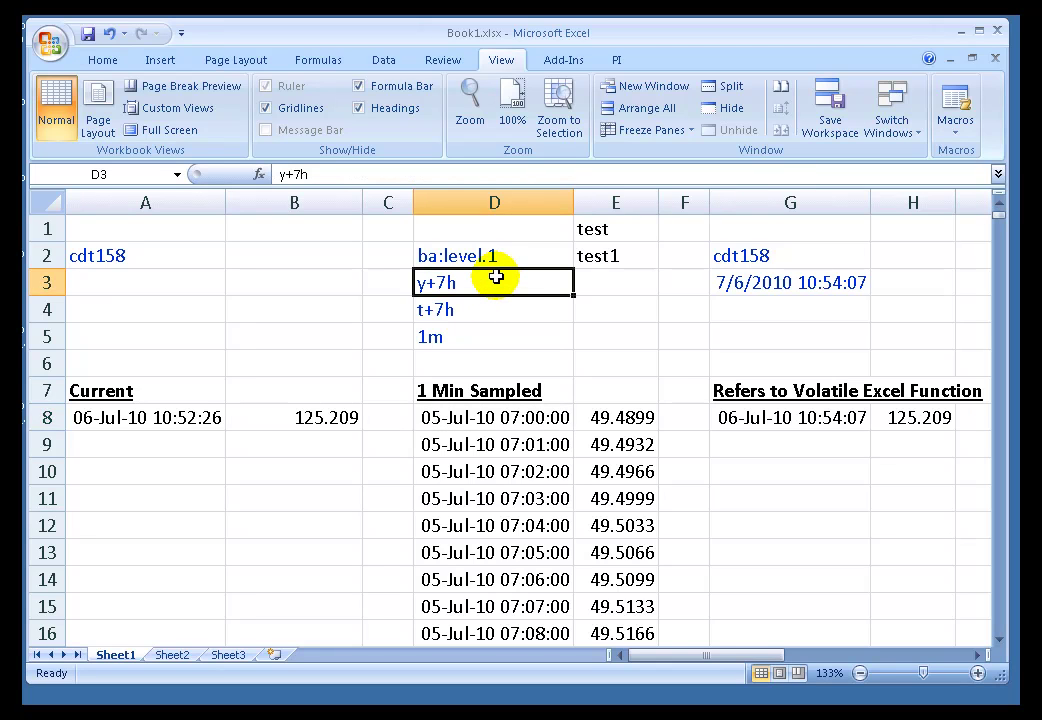
{"action": "type", "text": "="}
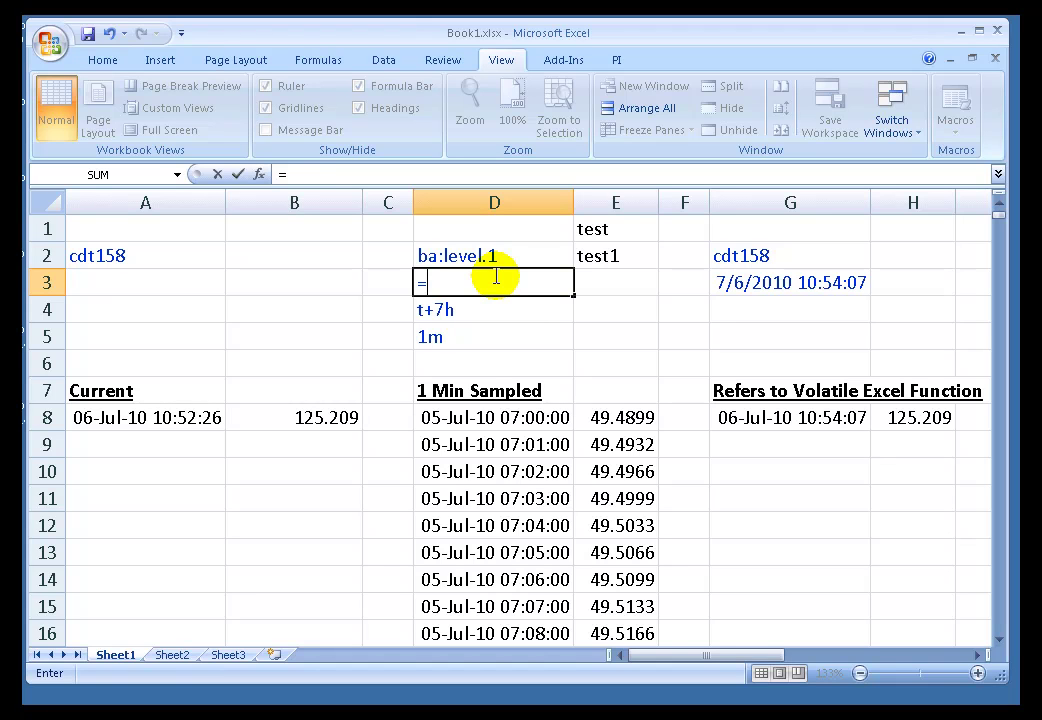
{"action": "type", "text": "today()"}
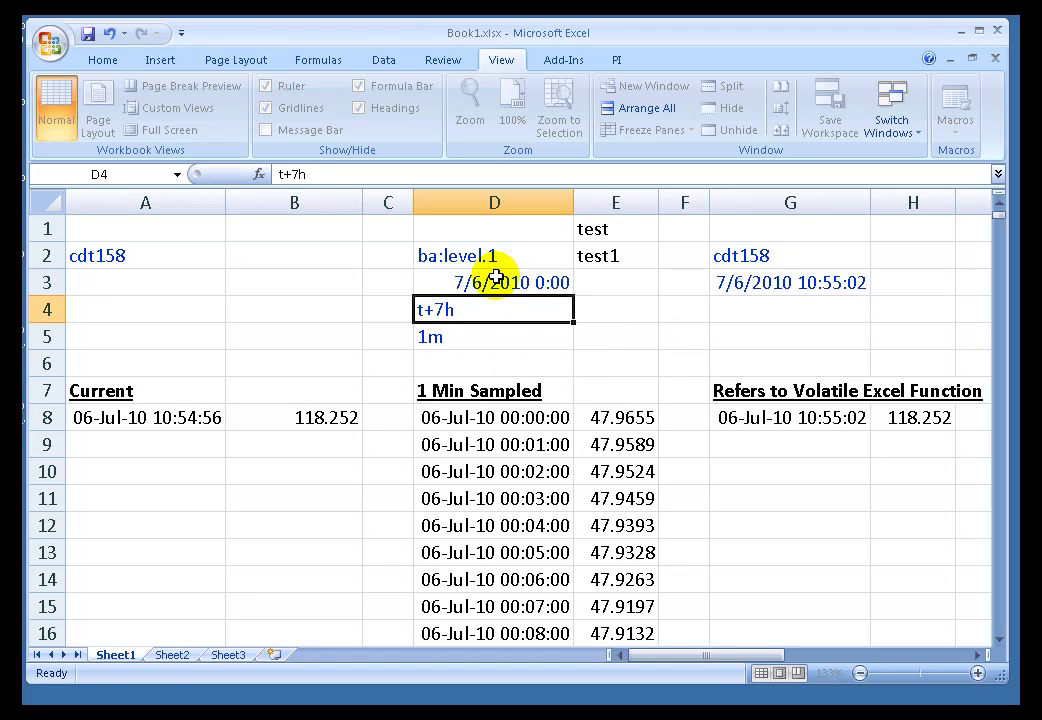